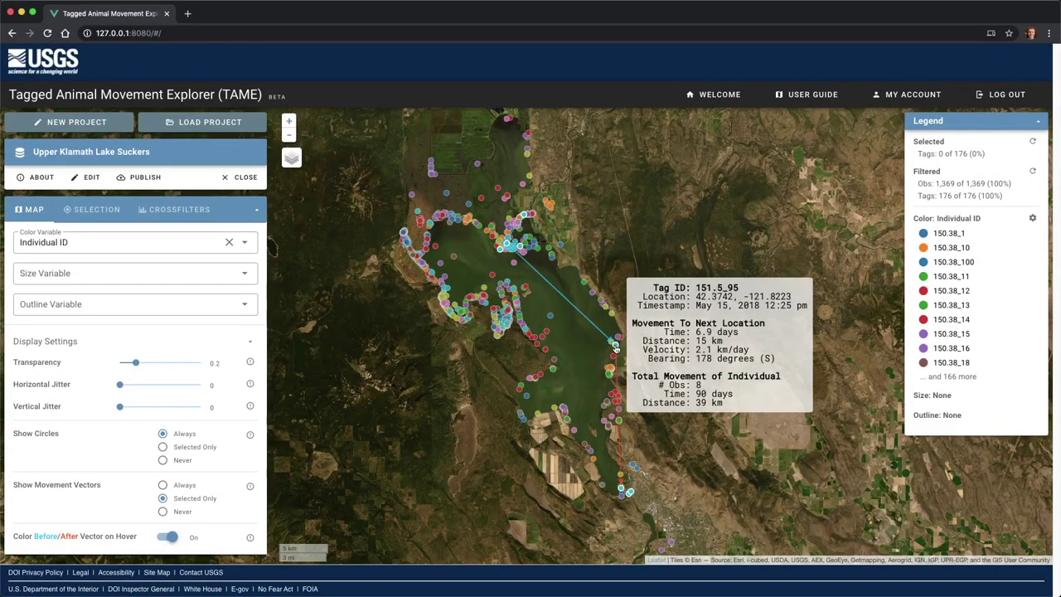
Step: Select fish in a box at the lake's north end, try a date filter, then clear both
click(91, 209)
drag(451, 110, 563, 207)
click(171, 209)
mouse_move(97, 325)
mouse_down()
mouse_move(44, 335)
mouse_move(208, 319)
mouse_move(73, 323)
mouse_up()
click(216, 280)
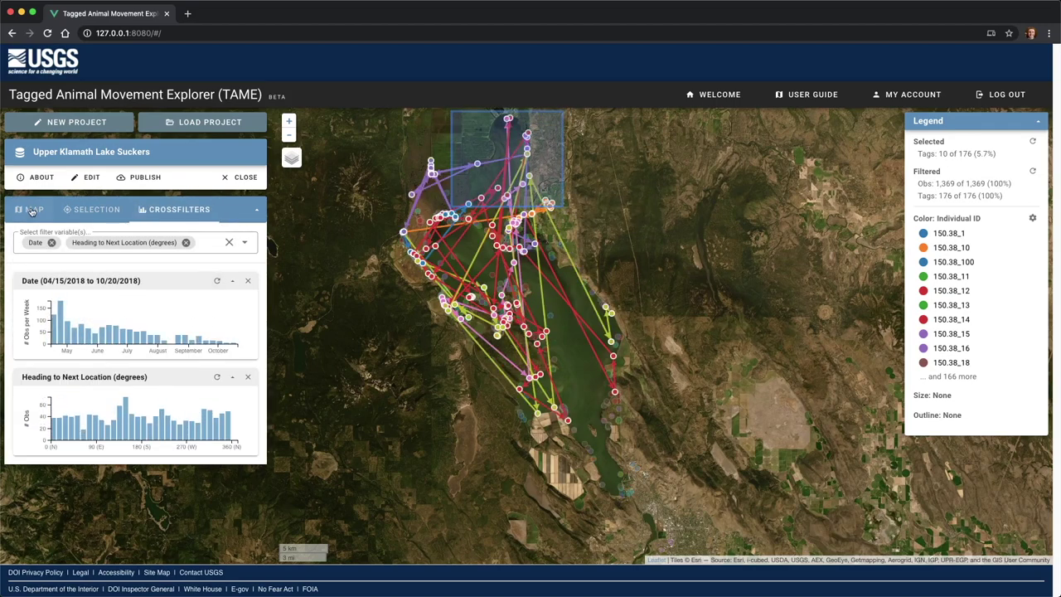
click(91, 209)
click(137, 378)
Step: Colour points by Heading to Next Location, show circles for selected fish only, always draw vectors
click(30, 209)
click(244, 242)
scroll(181, 358, down, 4)
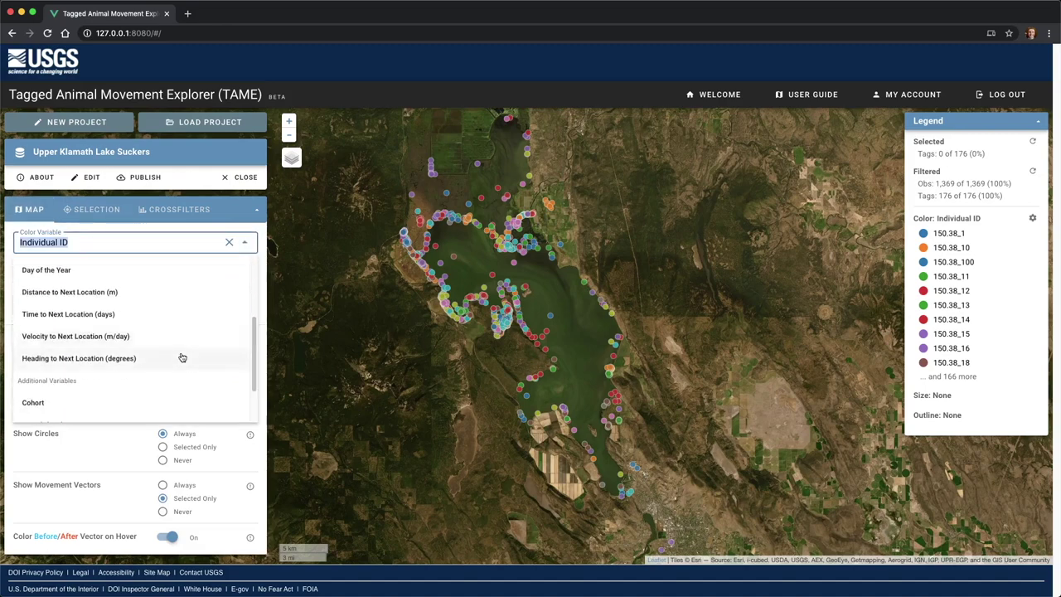
click(181, 358)
click(177, 448)
click(180, 488)
Step: Limit tracks to headings between 158 and 251 degrees, then clear the heading filter
click(174, 209)
mouse_move(63, 423)
mouse_down()
mouse_move(206, 427)
mouse_move(73, 426)
mouse_up()
click(124, 423)
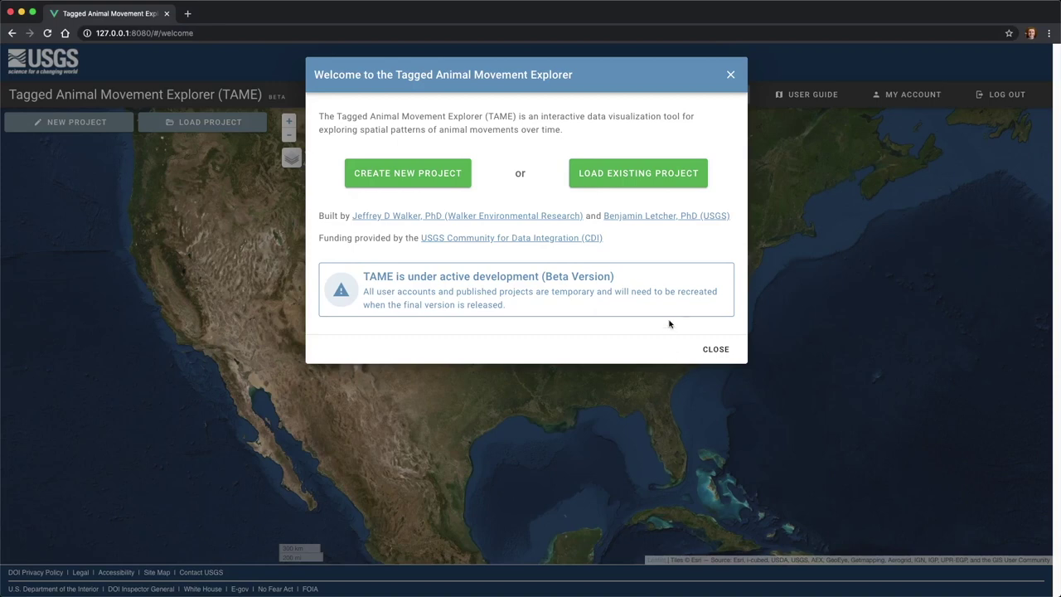
Step: Load the Upper Klamath Lake Suckers project from the list of existing projects
click(666, 184)
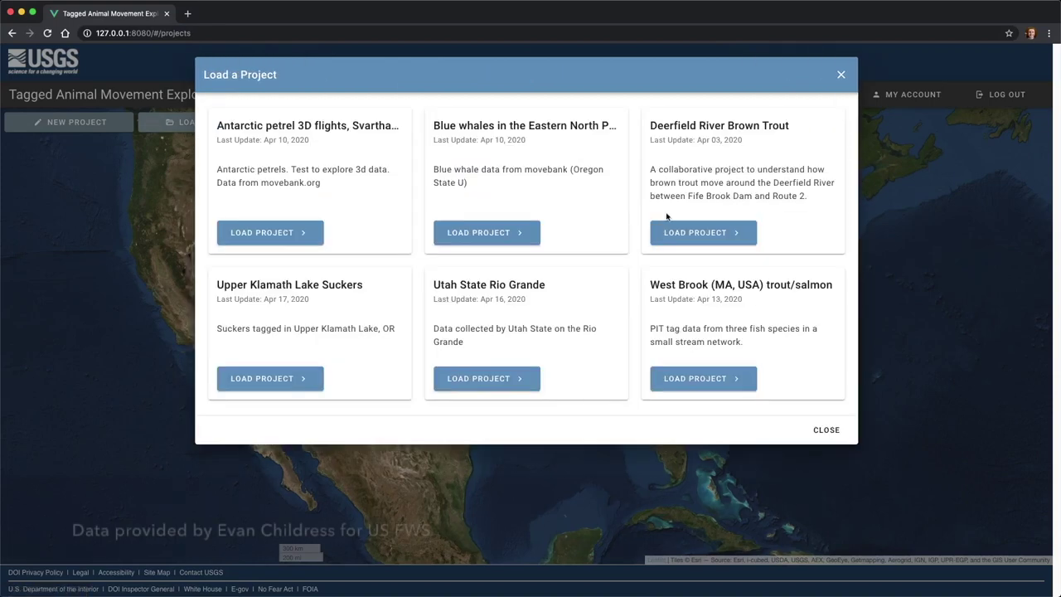
click(262, 378)
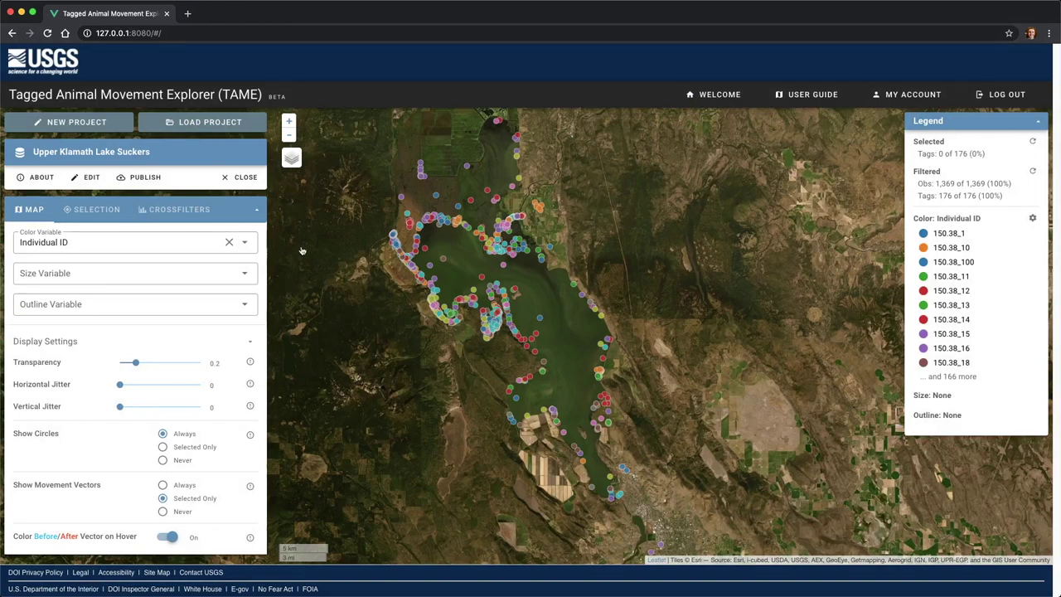
click(291, 120)
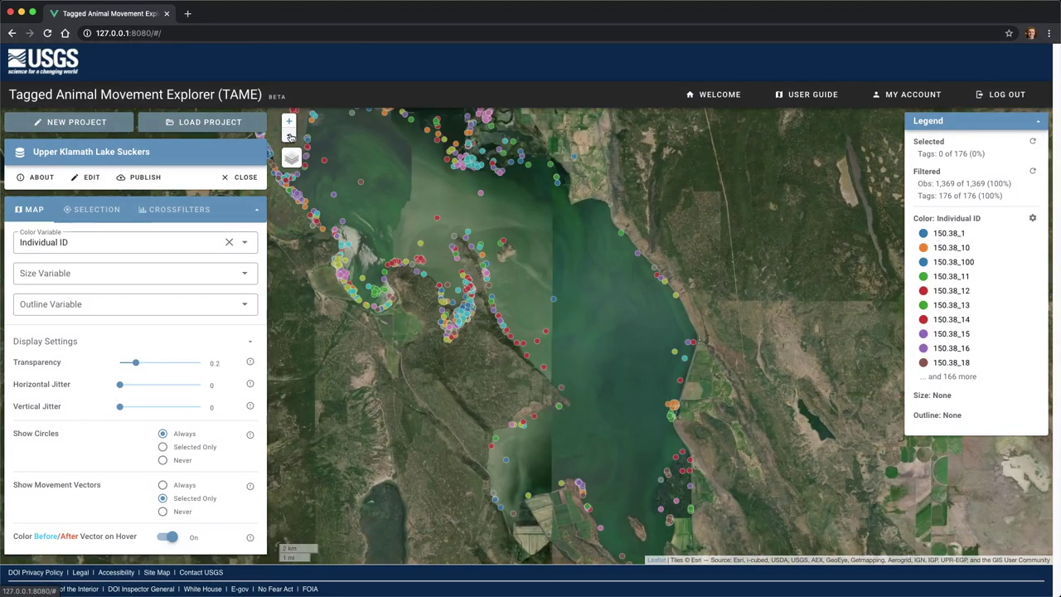
click(289, 134)
mouse_move(291, 157)
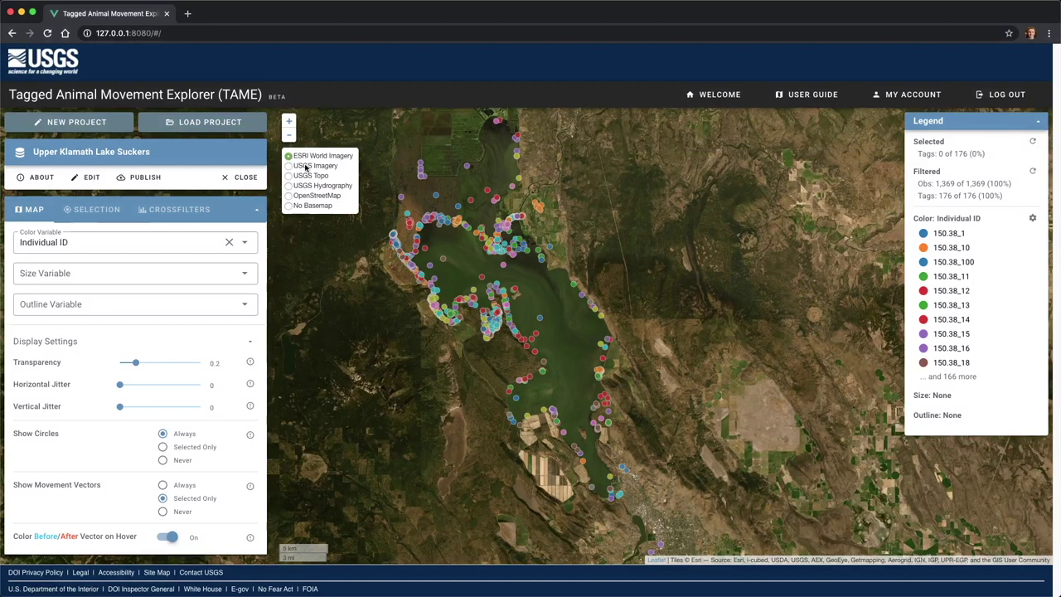
click(306, 176)
click(310, 186)
click(308, 196)
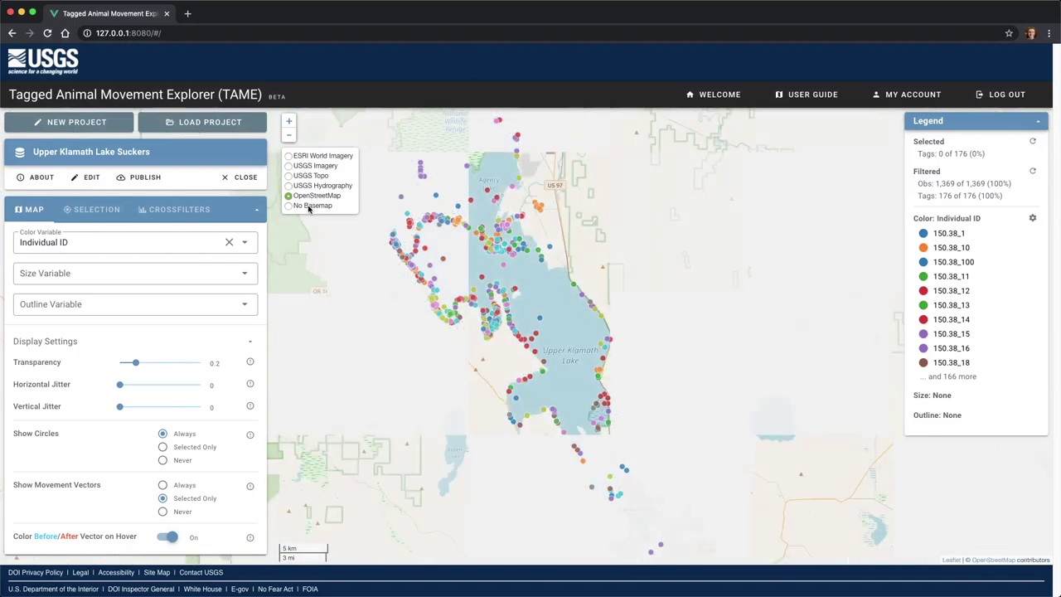
click(311, 157)
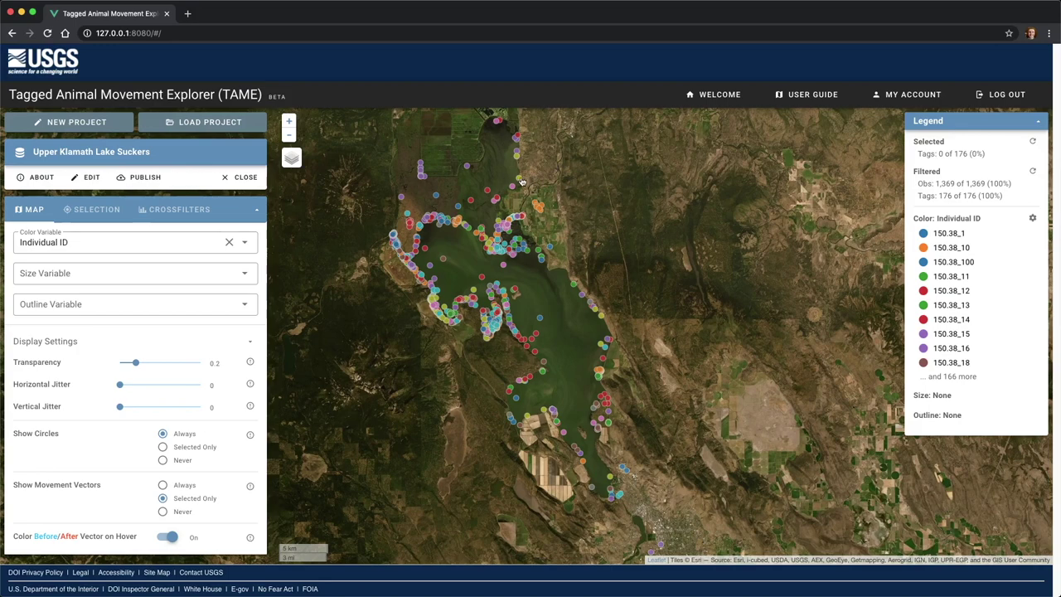
mouse_move(520, 180)
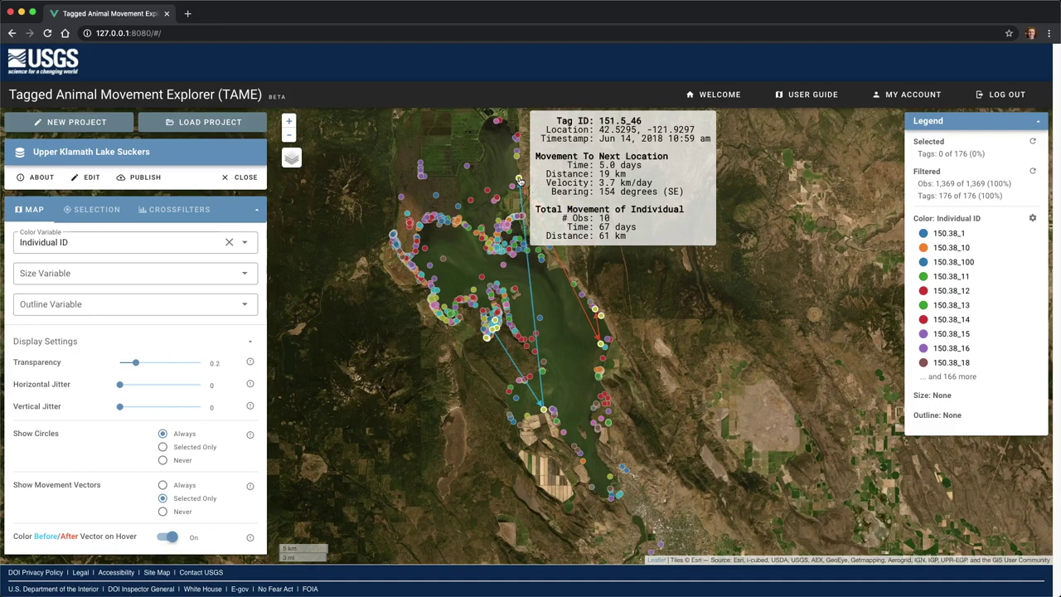
click(519, 180)
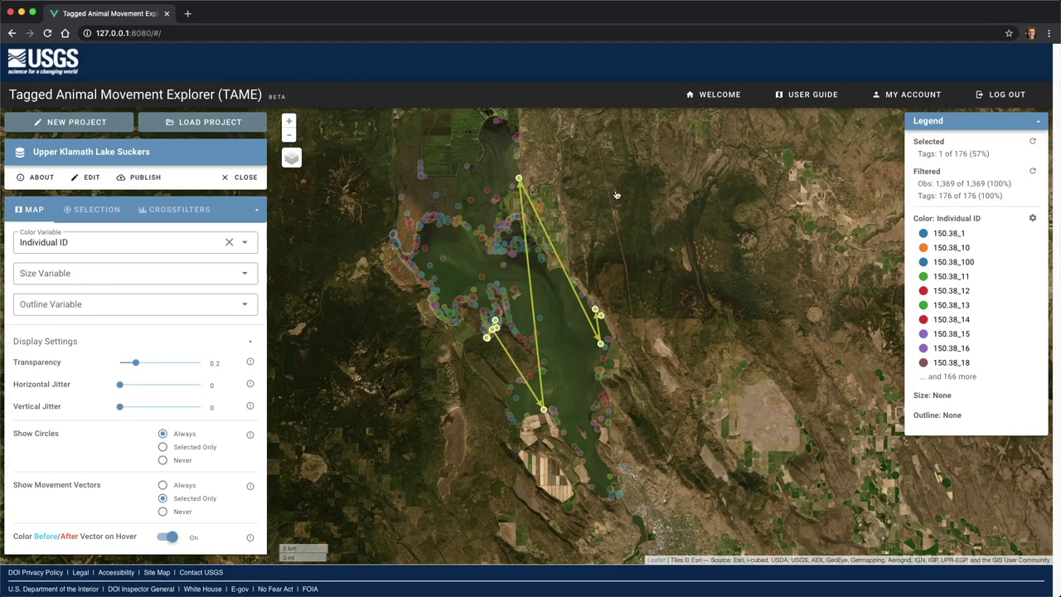
mouse_move(519, 180)
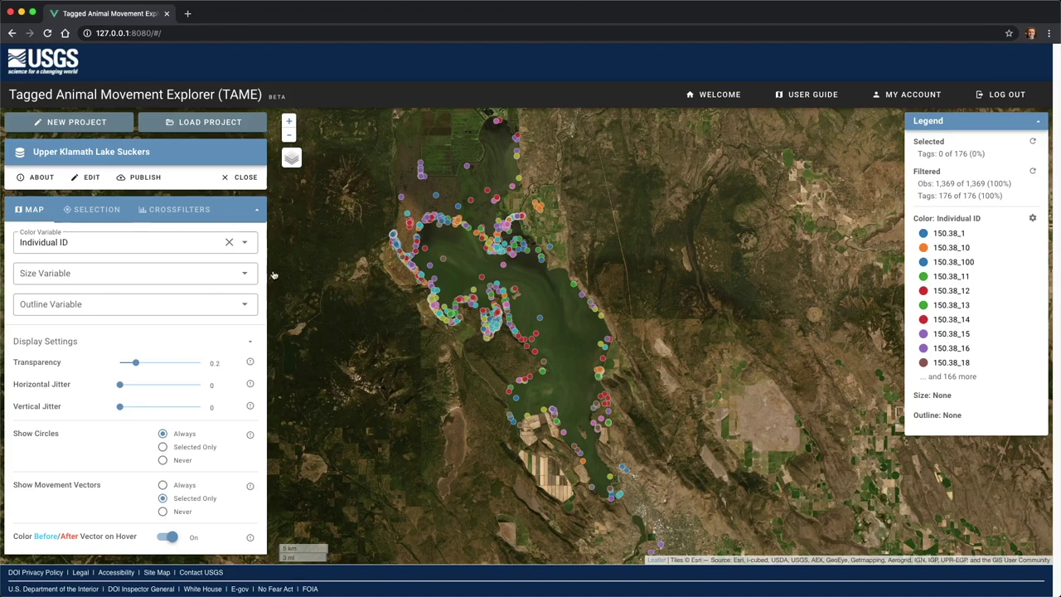
click(245, 240)
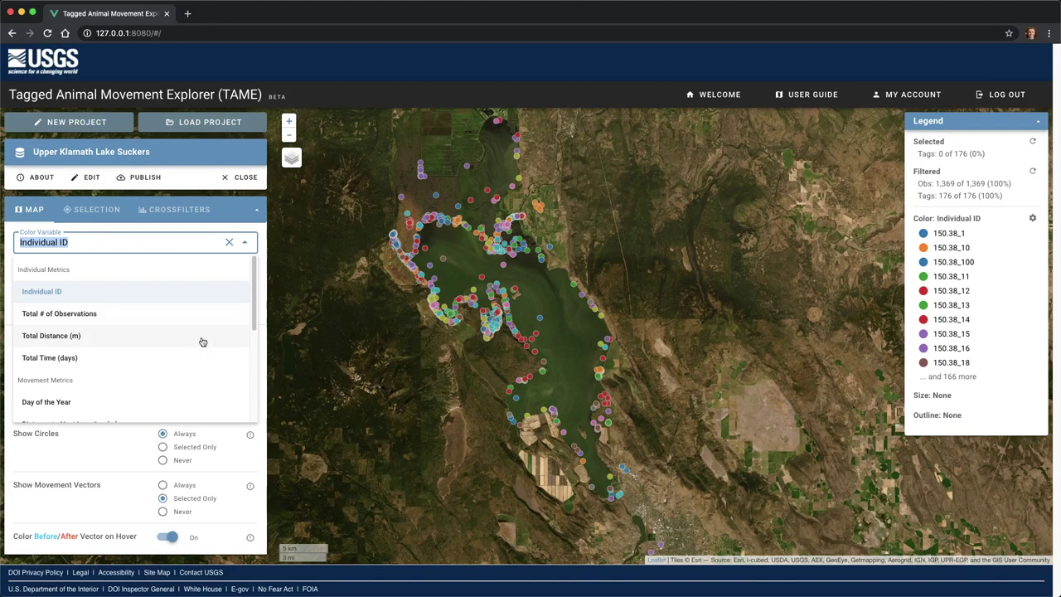
scroll(197, 363, down, 3)
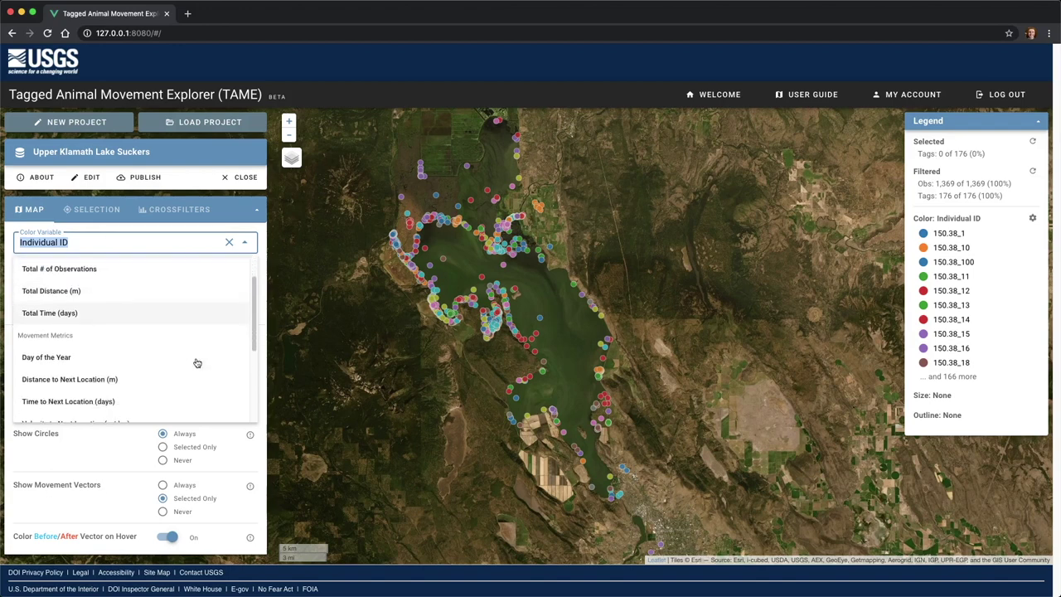
scroll(197, 363, down, 1)
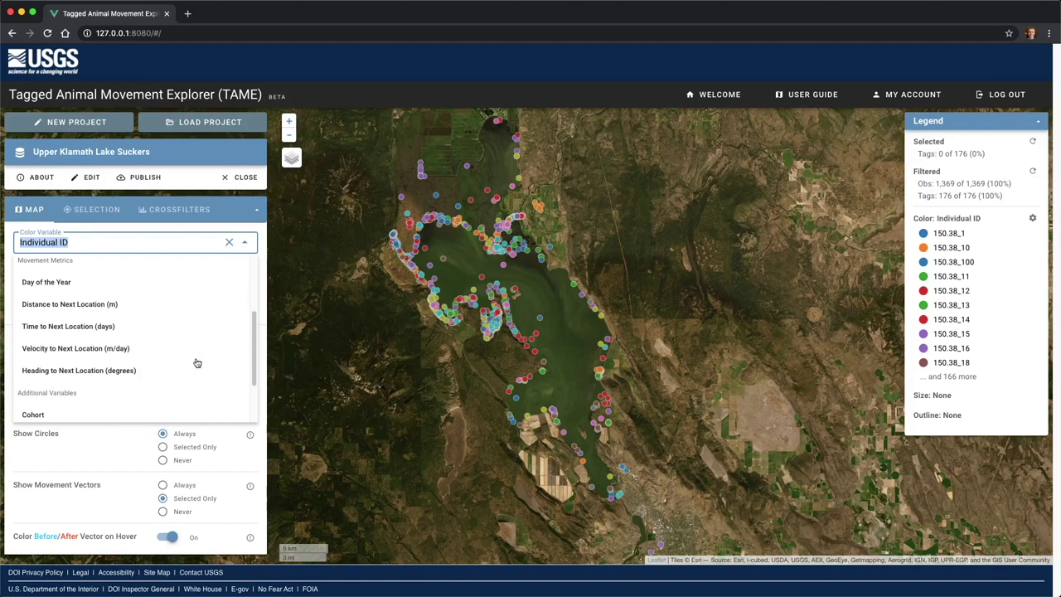
scroll(198, 363, down, 2)
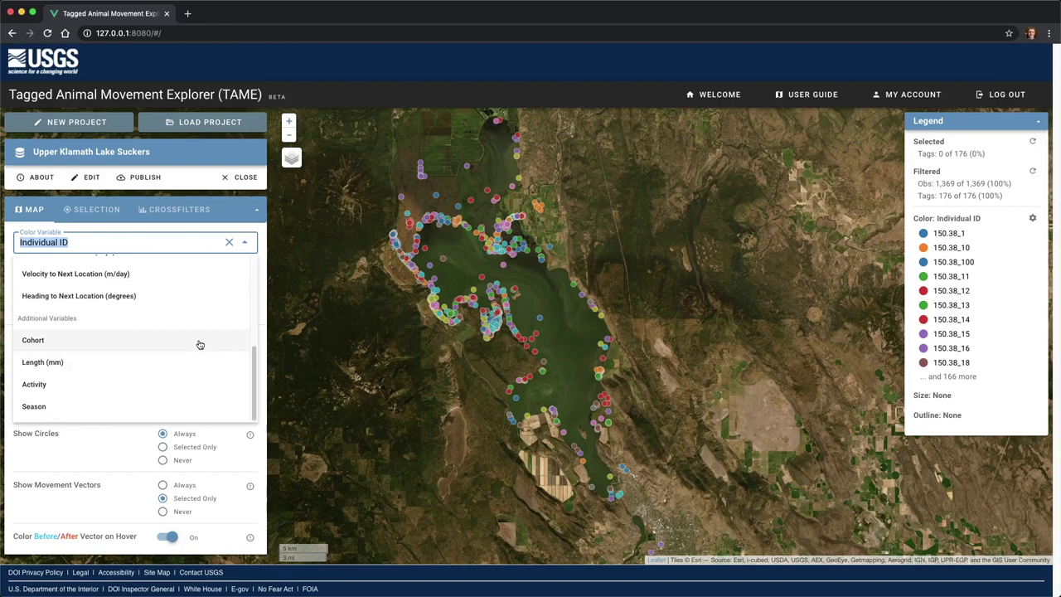
click(199, 341)
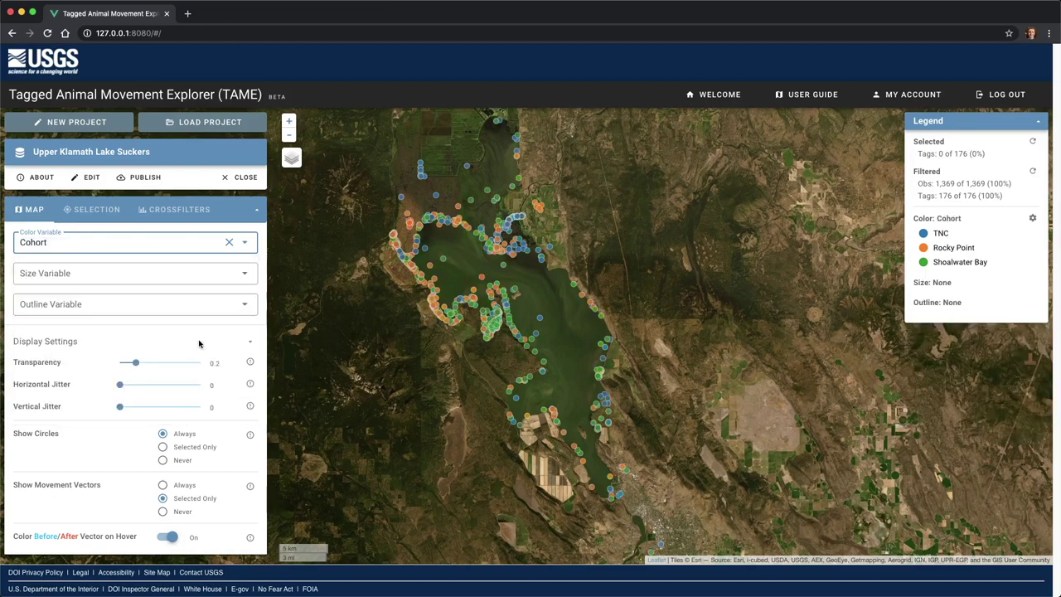
key(Tab)
key(Down)
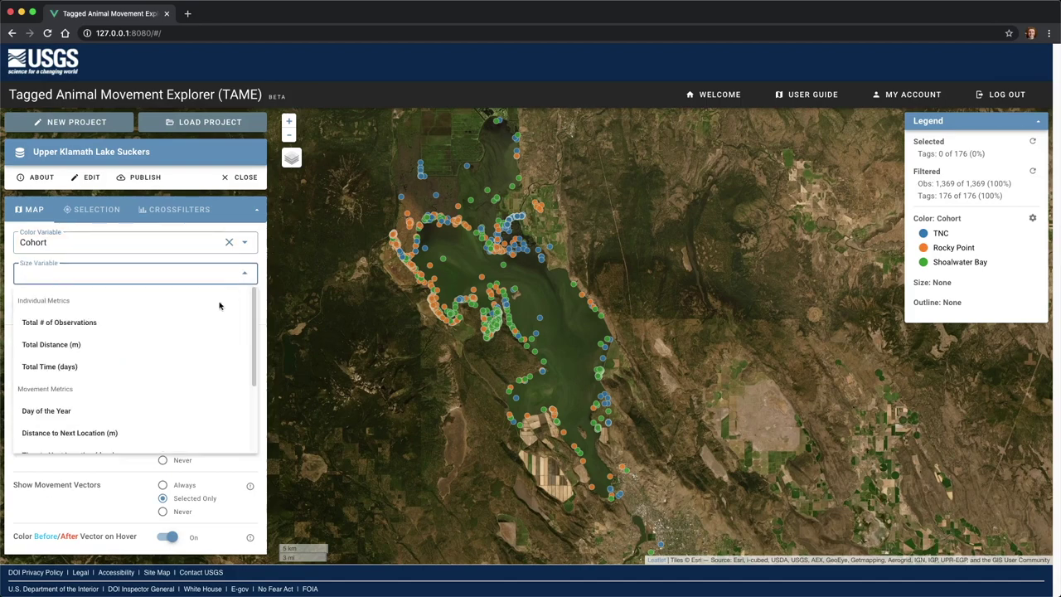
scroll(199, 371, down, 3)
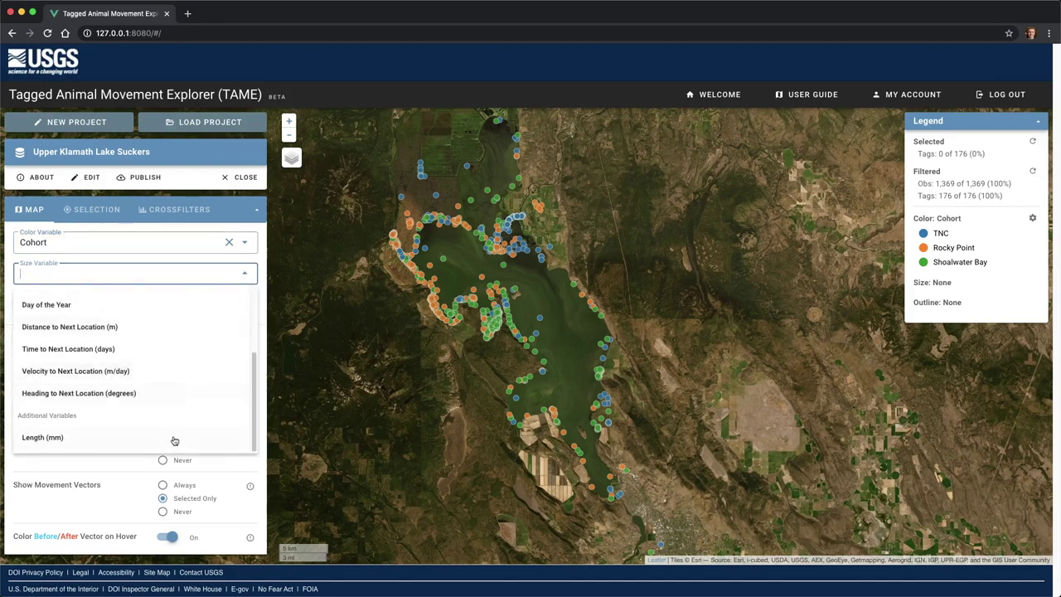
click(176, 437)
click(244, 303)
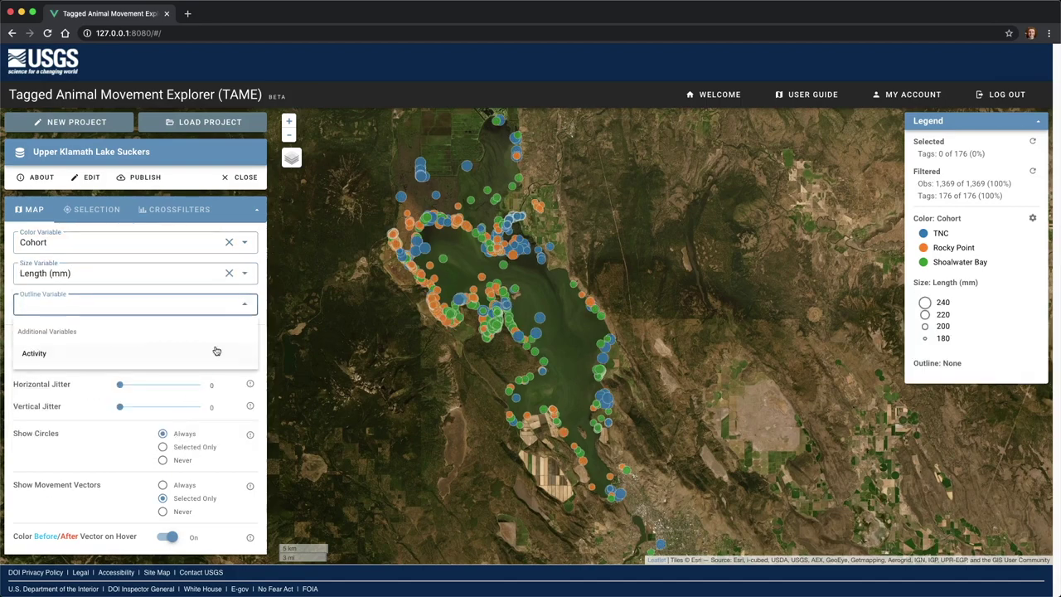
click(213, 354)
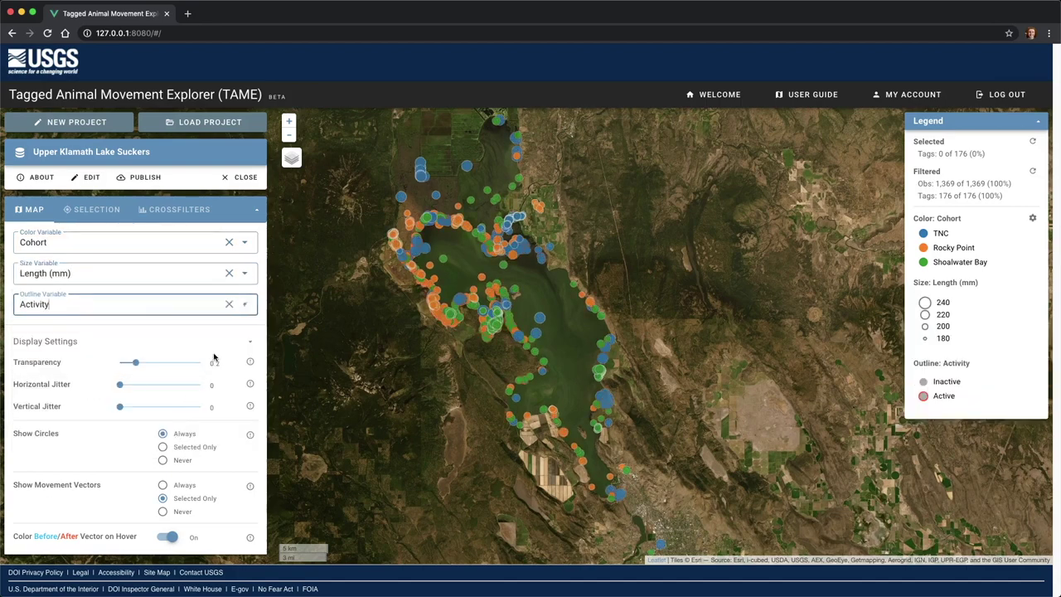
click(229, 304)
click(229, 274)
click(240, 242)
scroll(171, 290, up, 3)
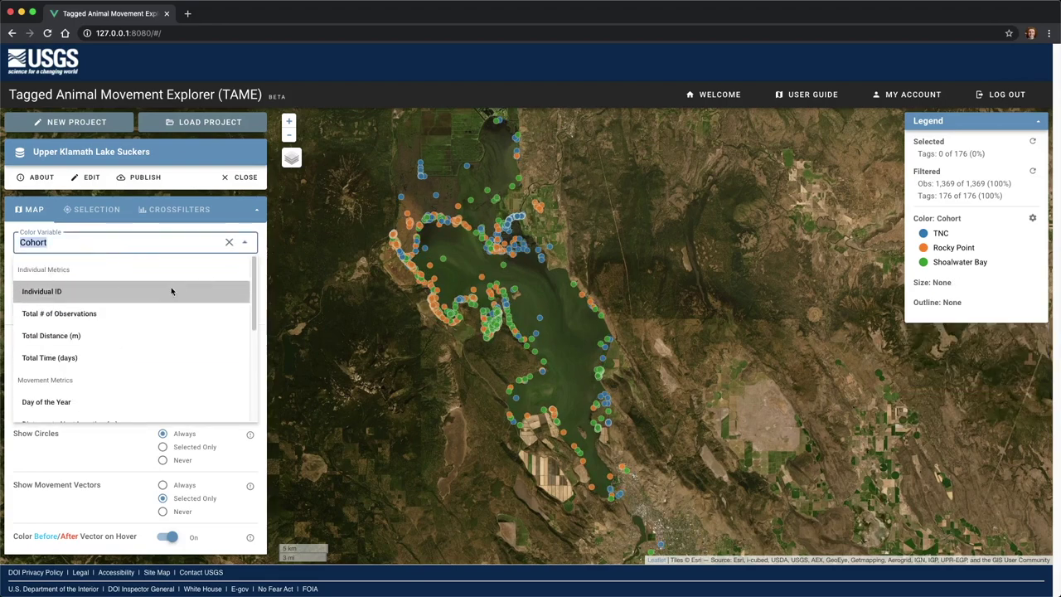
click(171, 289)
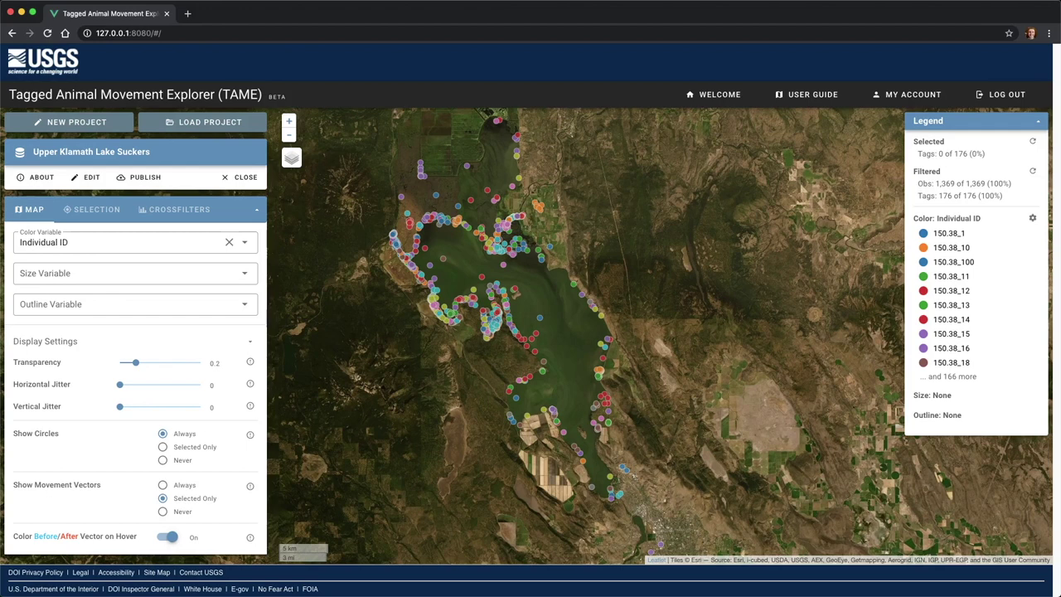
drag(135, 362, 183, 396)
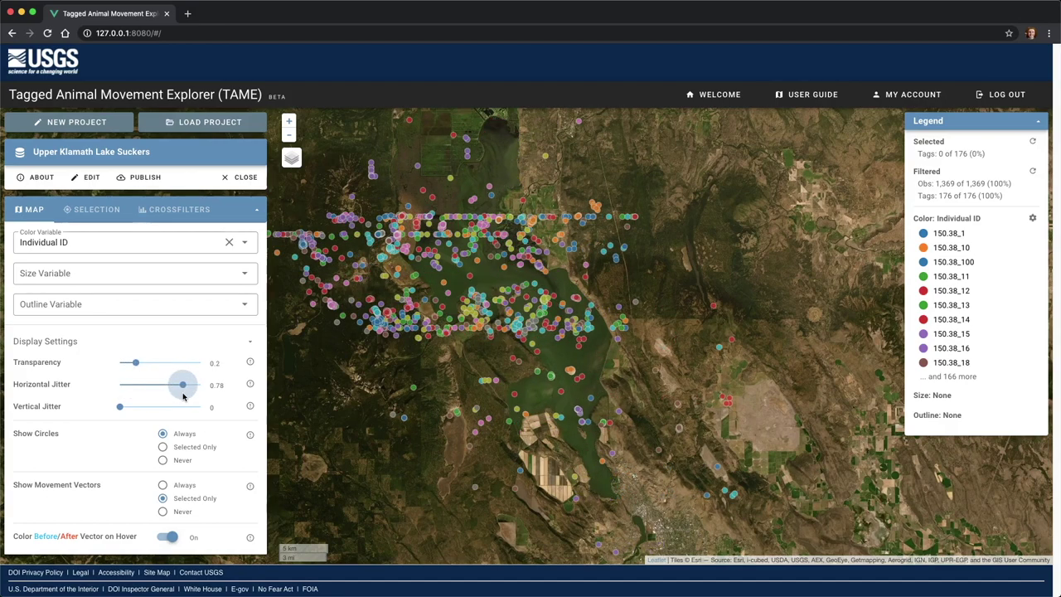
mouse_move(120, 407)
mouse_down()
mouse_move(170, 412)
mouse_move(179, 386)
mouse_move(100, 390)
mouse_up()
click(491, 306)
drag(179, 407, 90, 413)
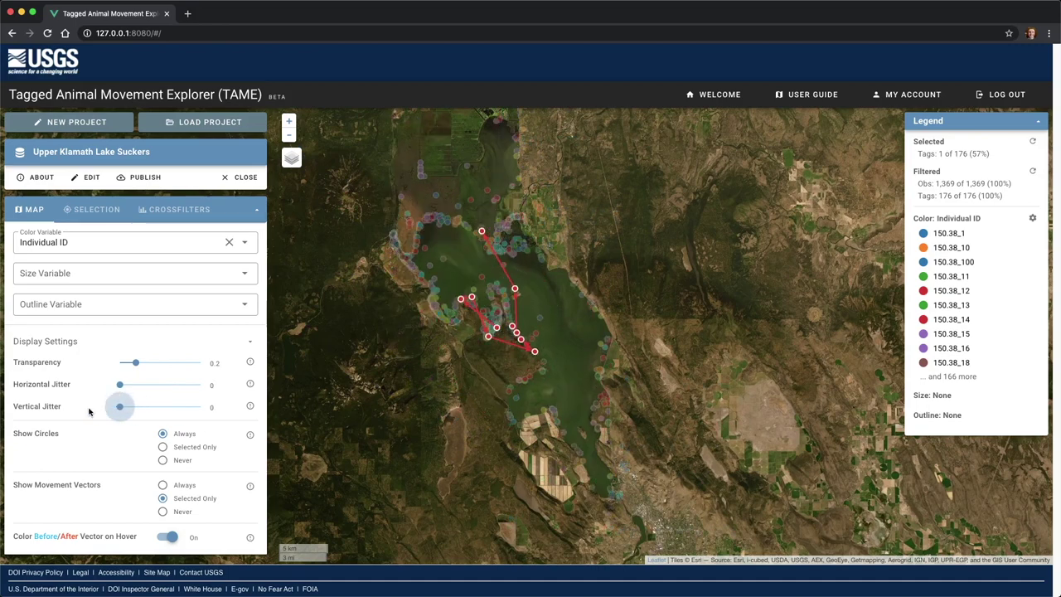
click(488, 339)
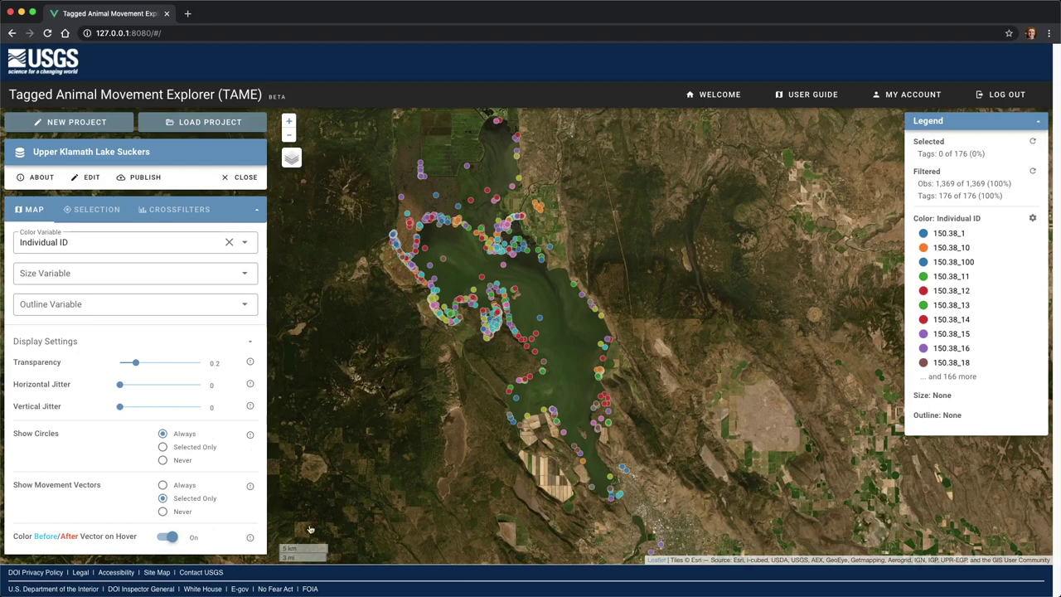
Step: Always draw vectors, show circles for selected fish only, and select then deselect fish 150.38_77
click(186, 487)
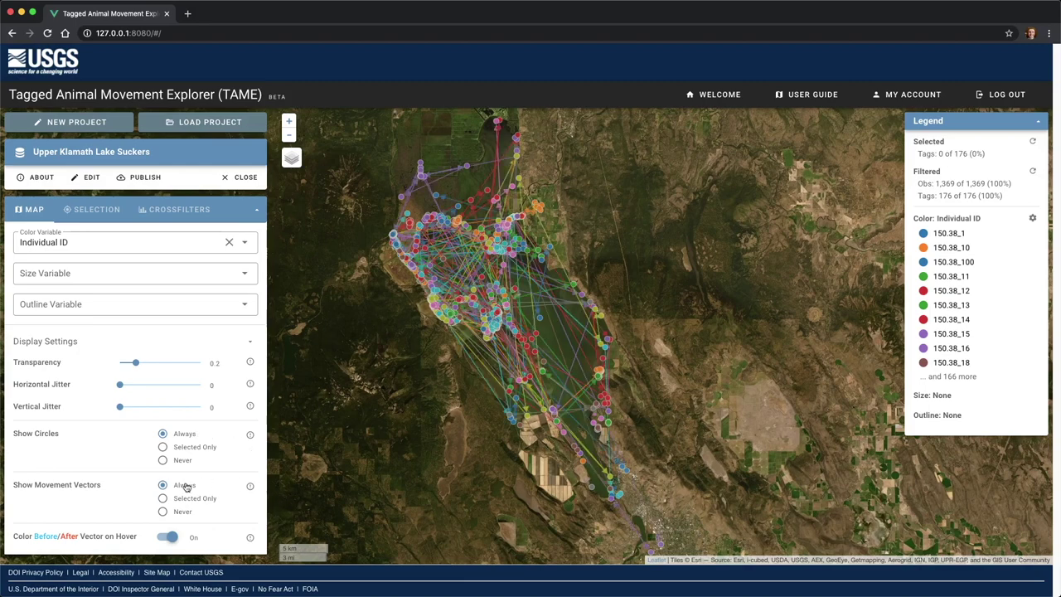
click(207, 449)
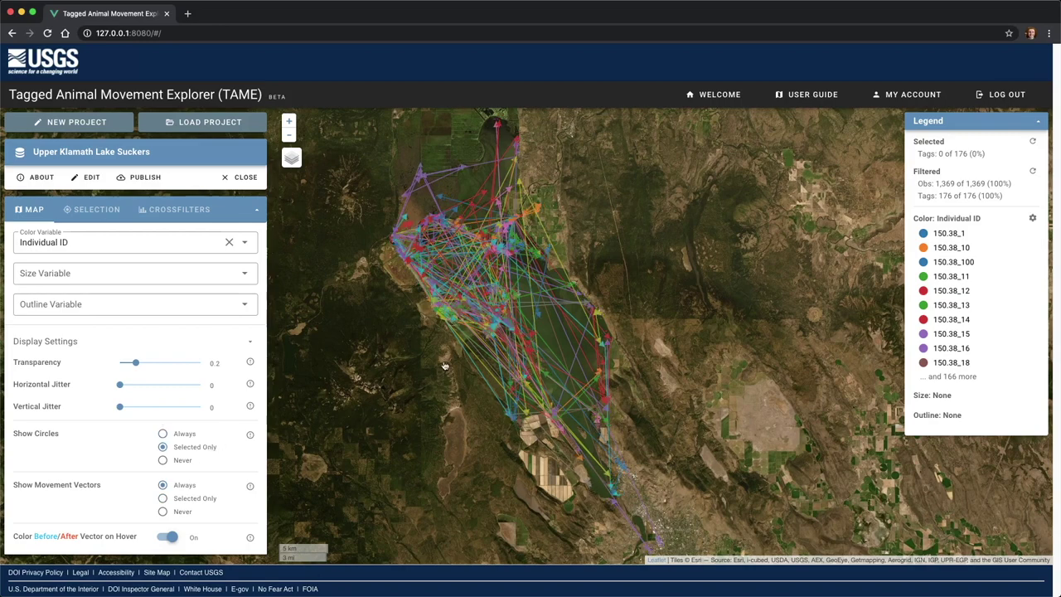
mouse_move(474, 355)
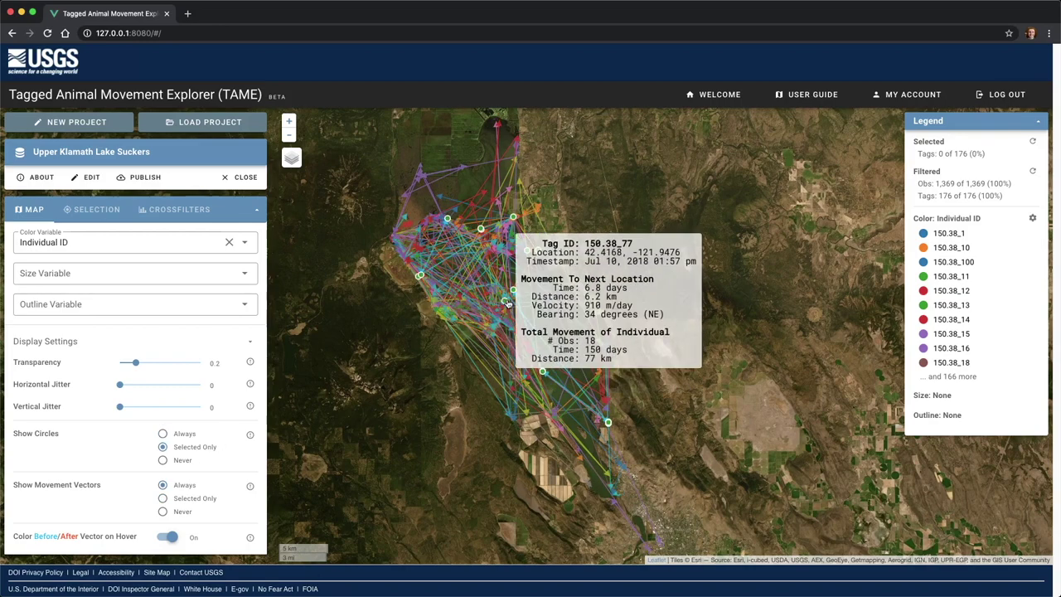
click(507, 303)
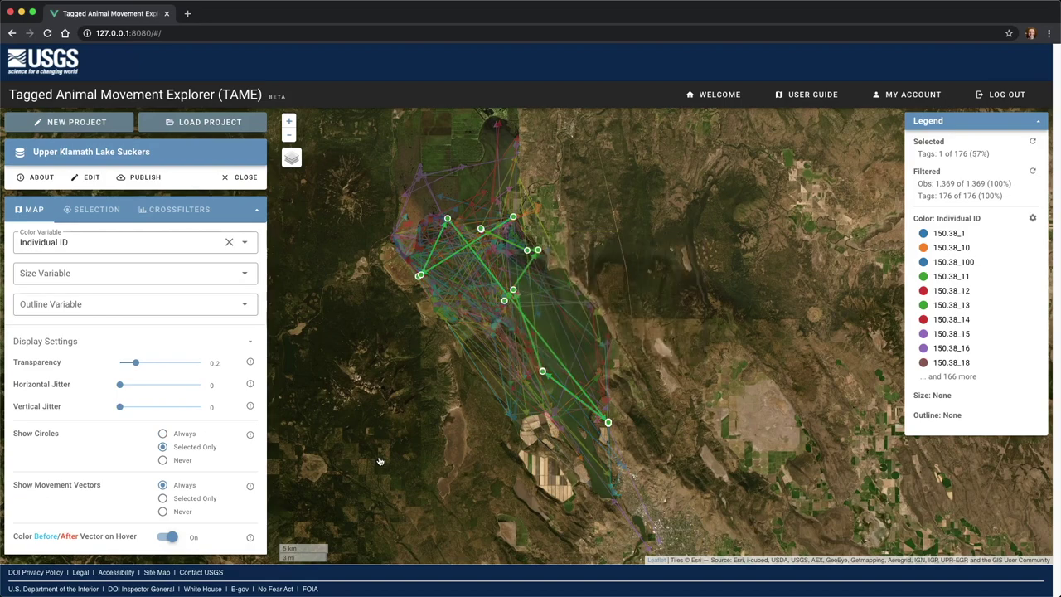
click(499, 305)
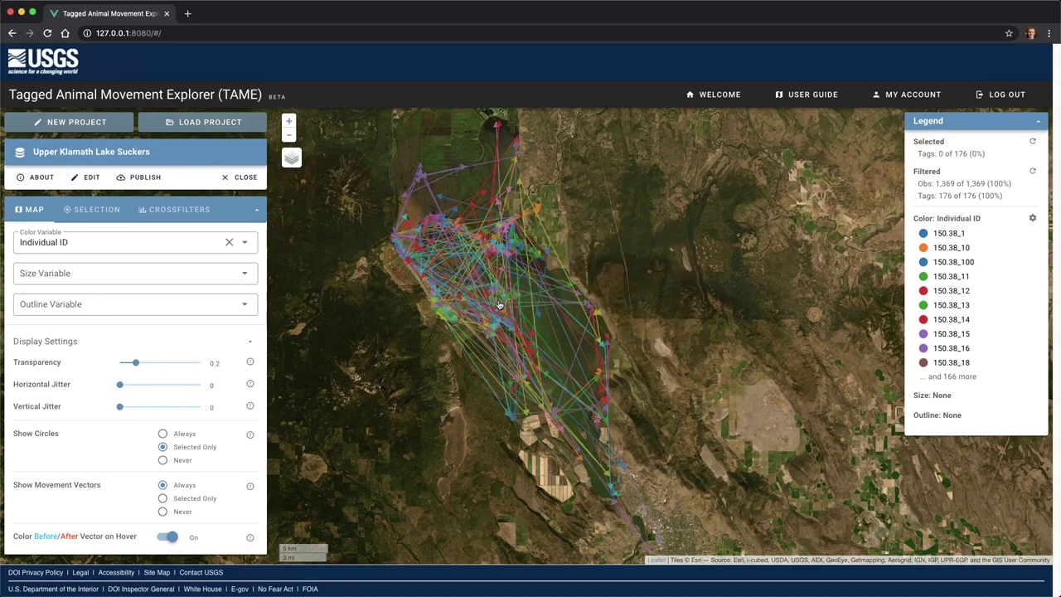
Step: Hide vectors and circles, then set circles to Always and vectors to Selected Only
click(181, 512)
click(179, 461)
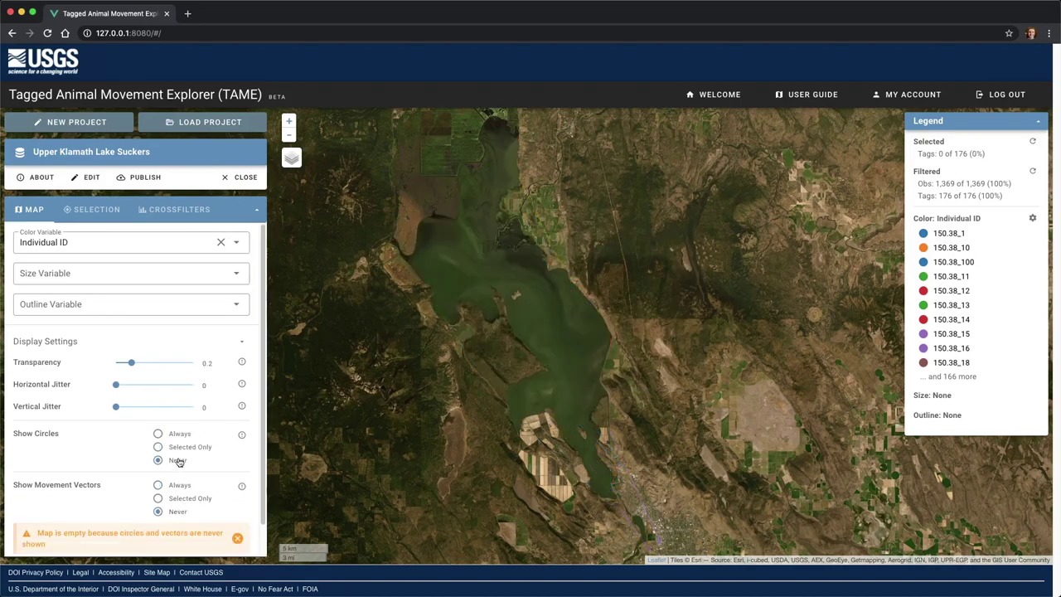
click(174, 498)
click(179, 433)
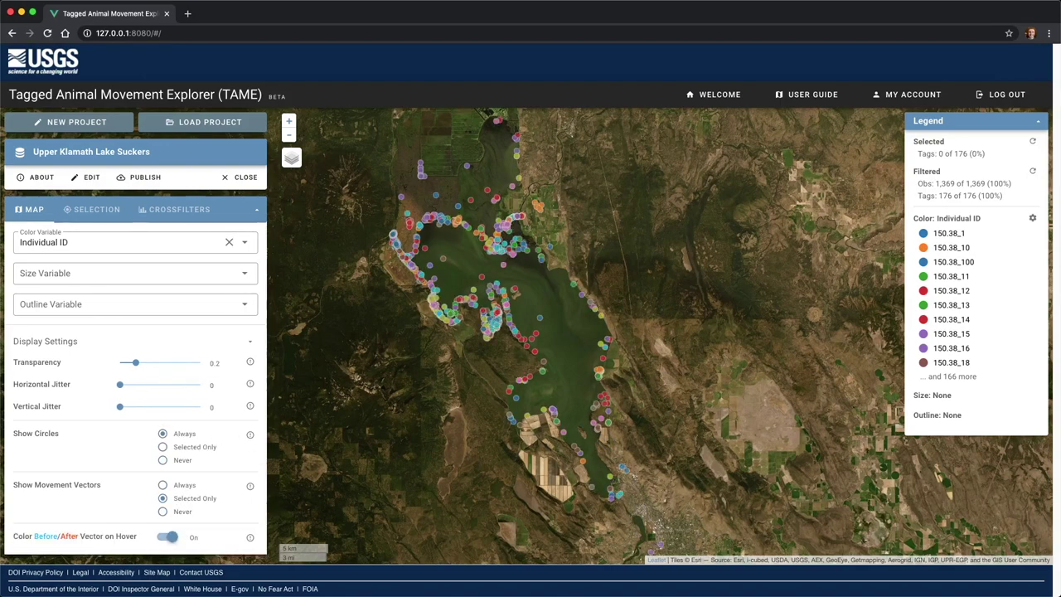
Step: Select fish 151.5_46 from its point in the lake
click(168, 537)
click(518, 179)
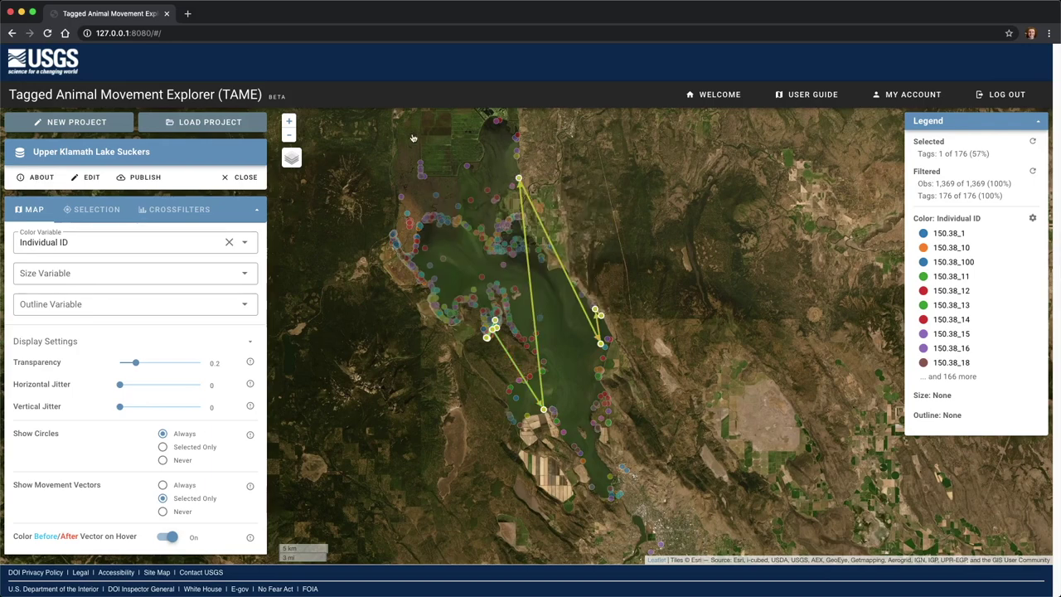
Step: Add fish 151.5_72 to the selection from the Selected Individuals tag ID list
click(97, 210)
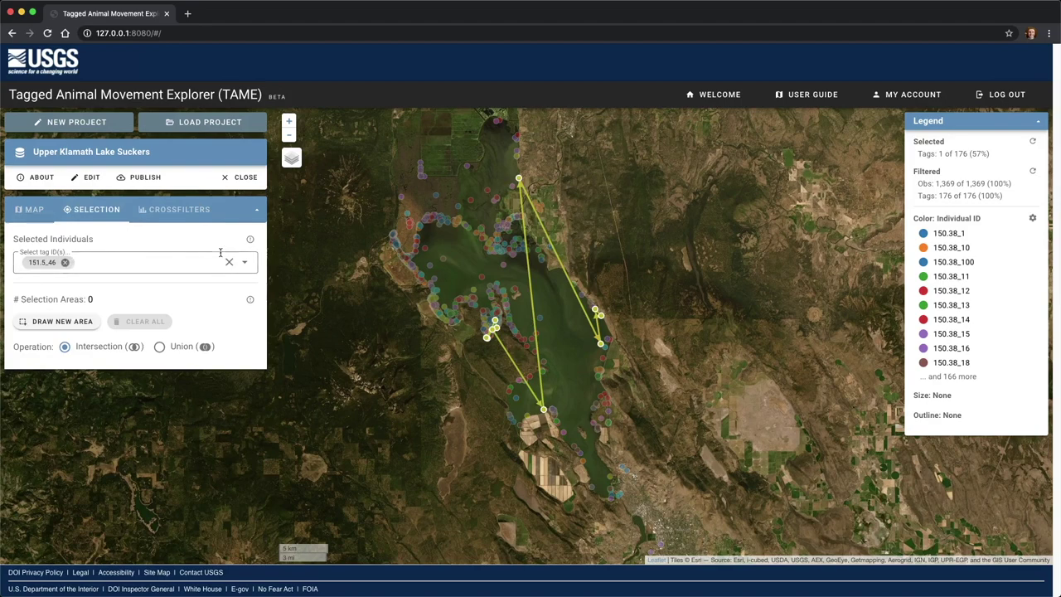
click(244, 262)
drag(254, 282, 253, 409)
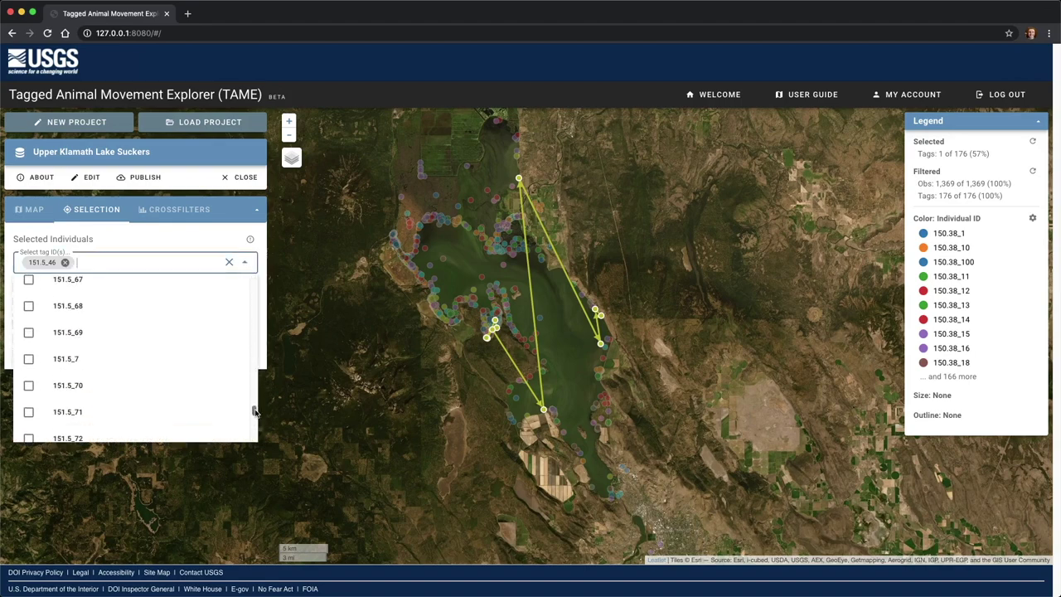
click(193, 434)
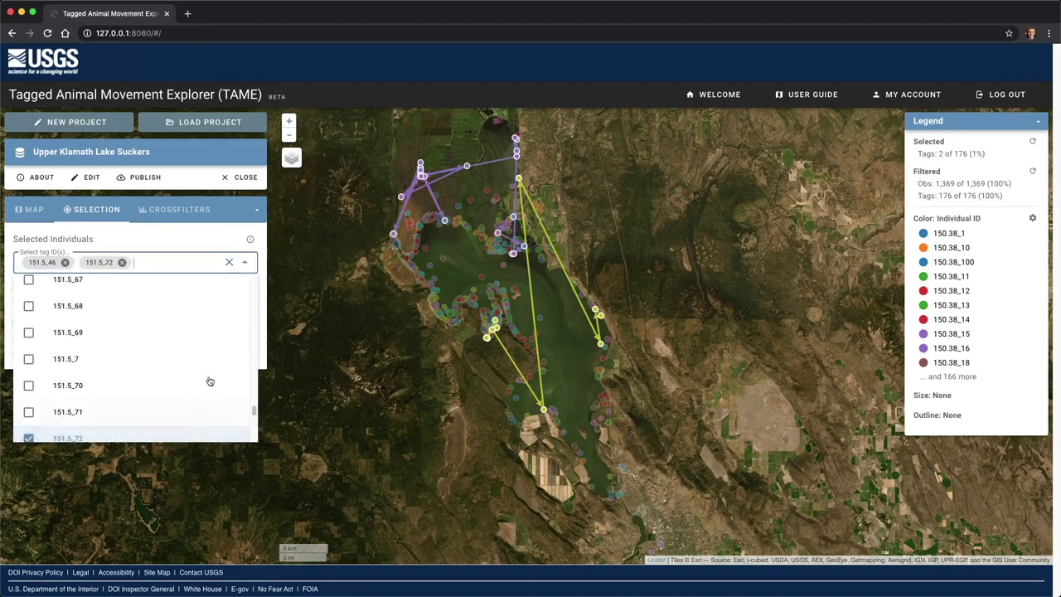
click(261, 263)
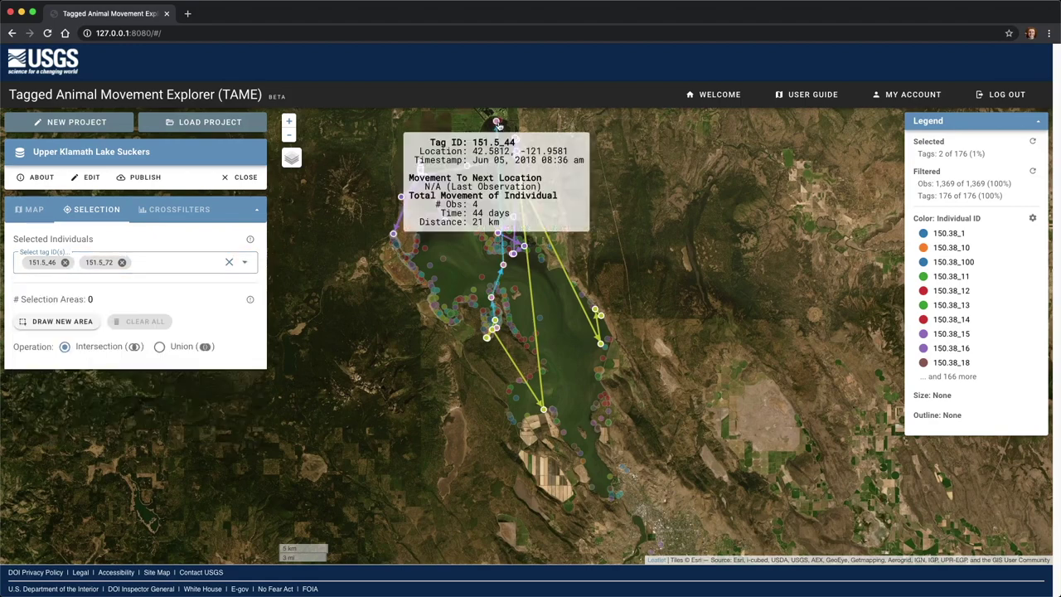
Step: Add fish 150.38_46 from the map and 150.38_29 via tag ID search
click(454, 289)
click(206, 265)
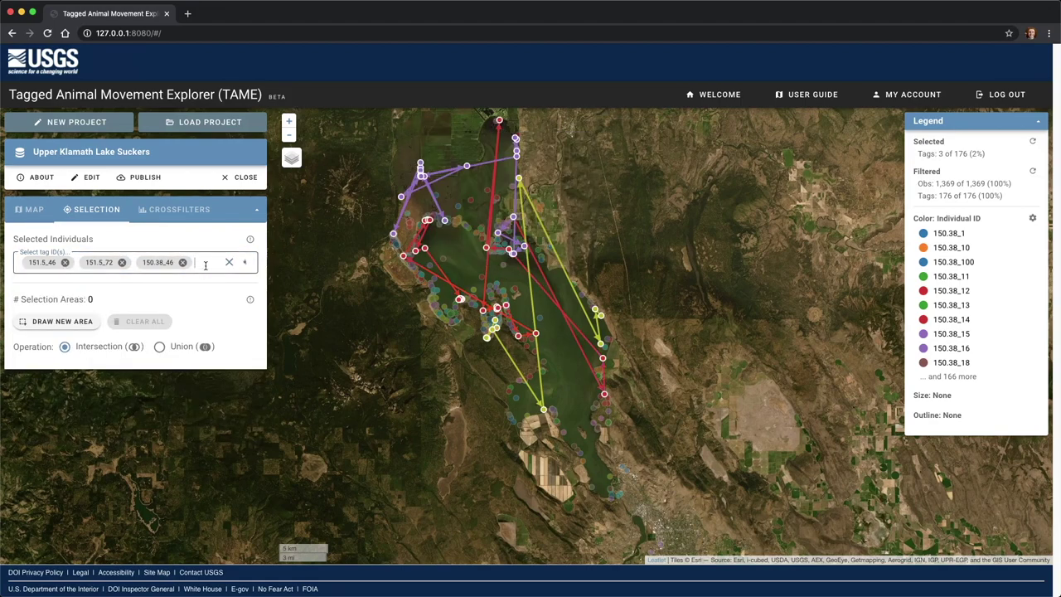
text(150.)
text(38_29)
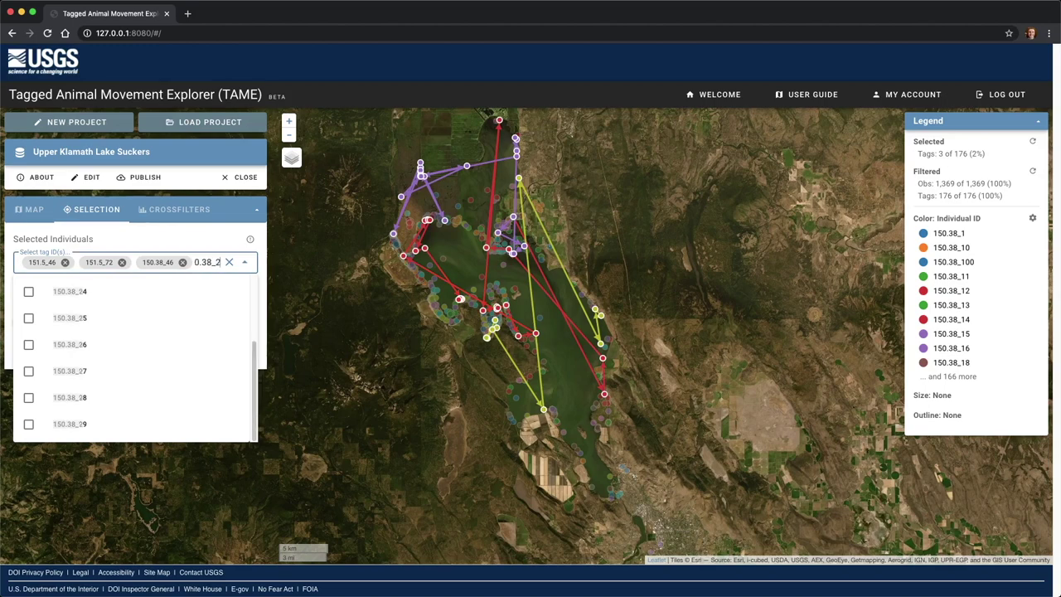
click(181, 304)
click(217, 240)
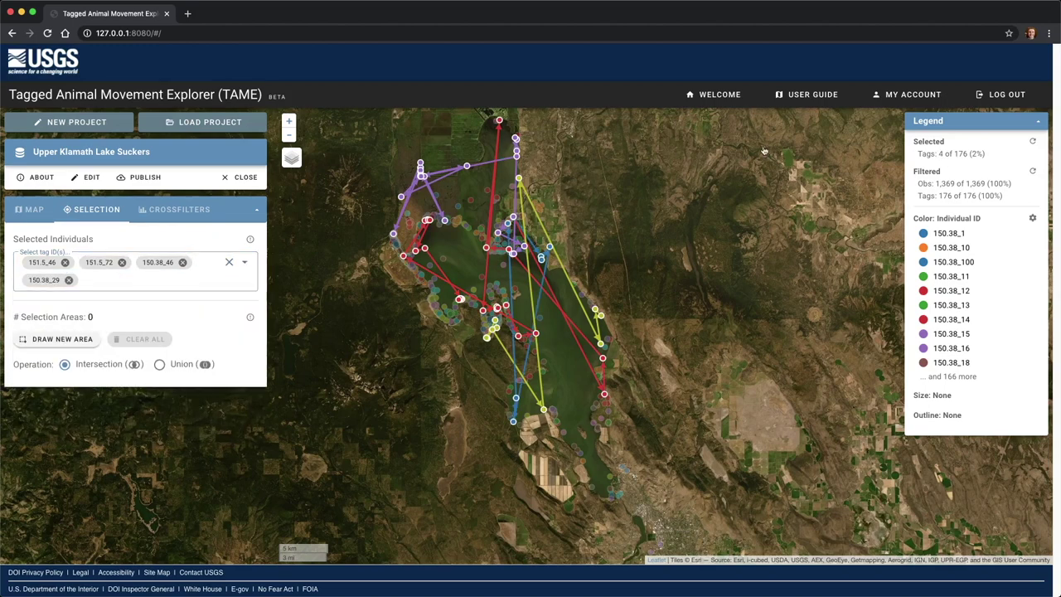
drag(995, 156, 914, 156)
click(913, 156)
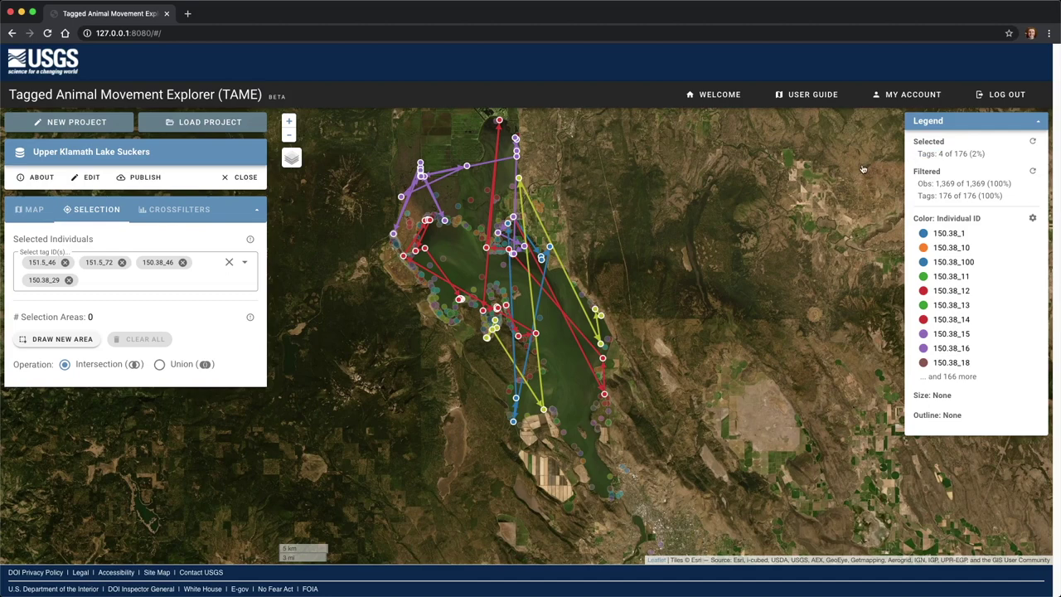
Step: Remove fish 151.5_46 and 151.5_72, then clear all selected fish
click(65, 263)
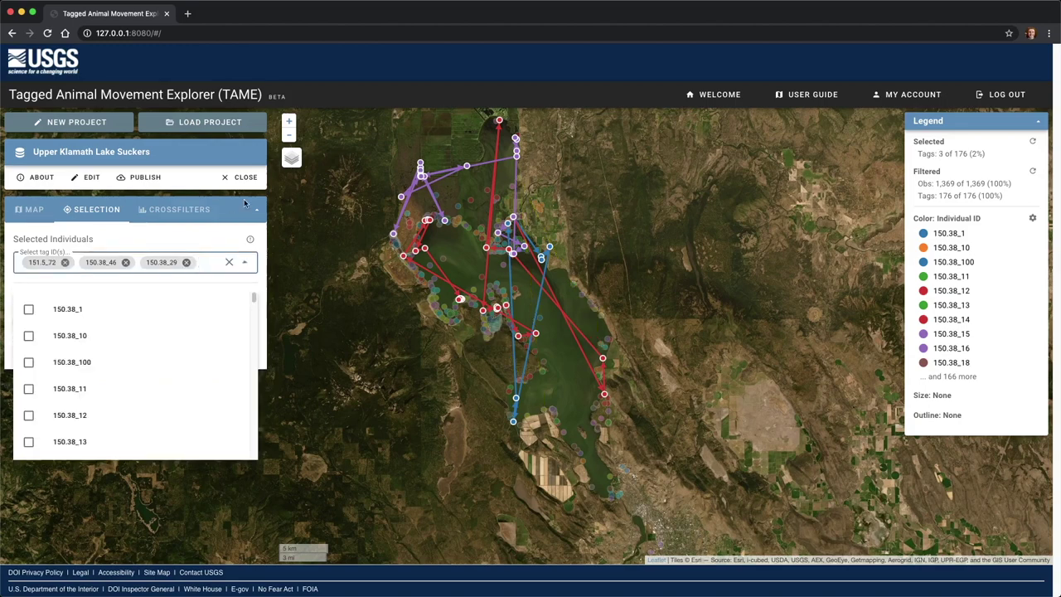
click(393, 237)
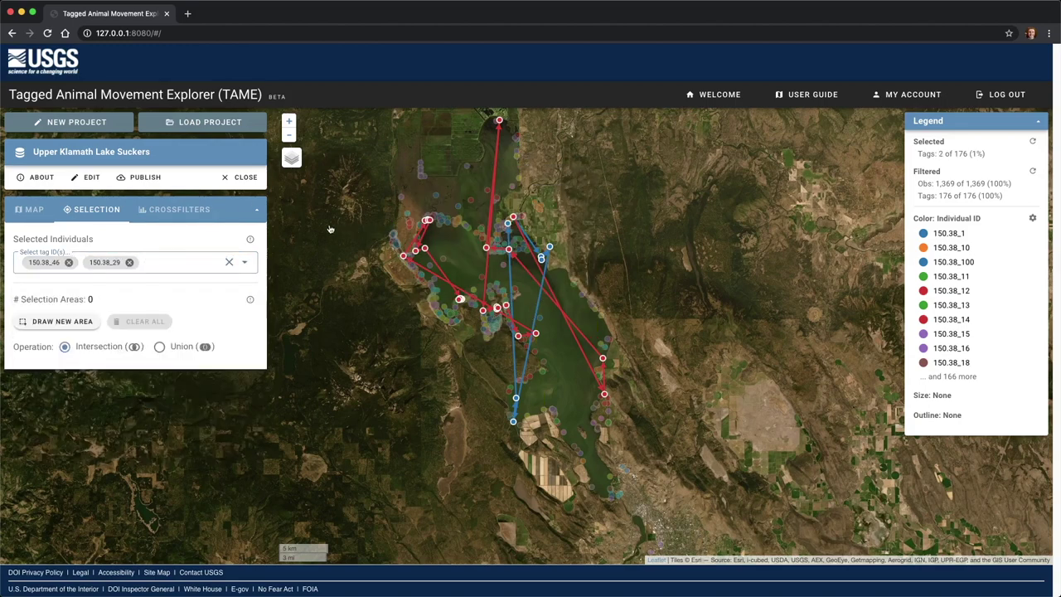
click(230, 263)
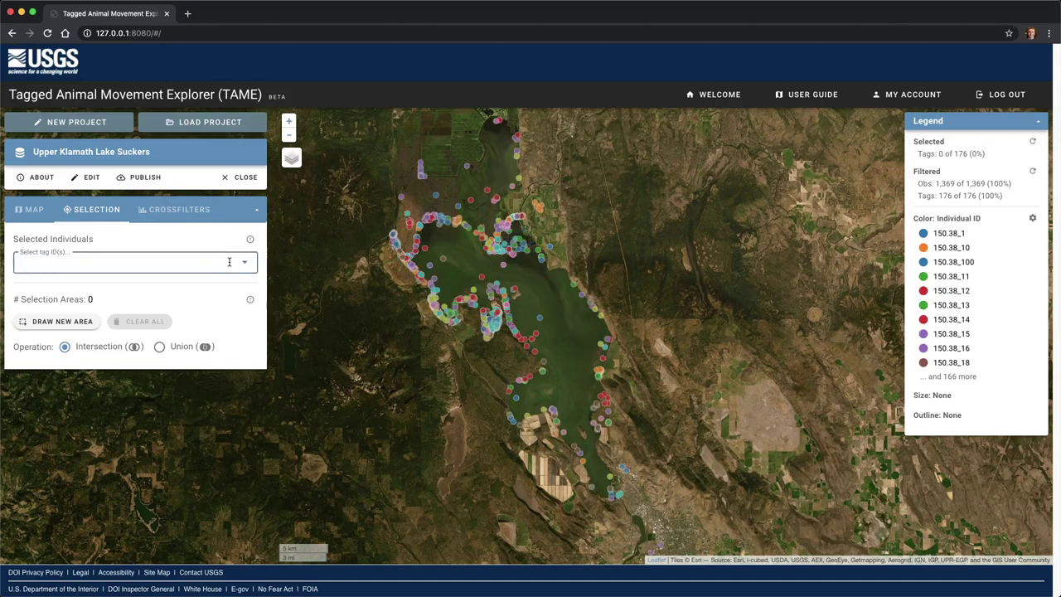
Step: Draw two selection areas, one over the lake's north end and one along the east shore
click(219, 281)
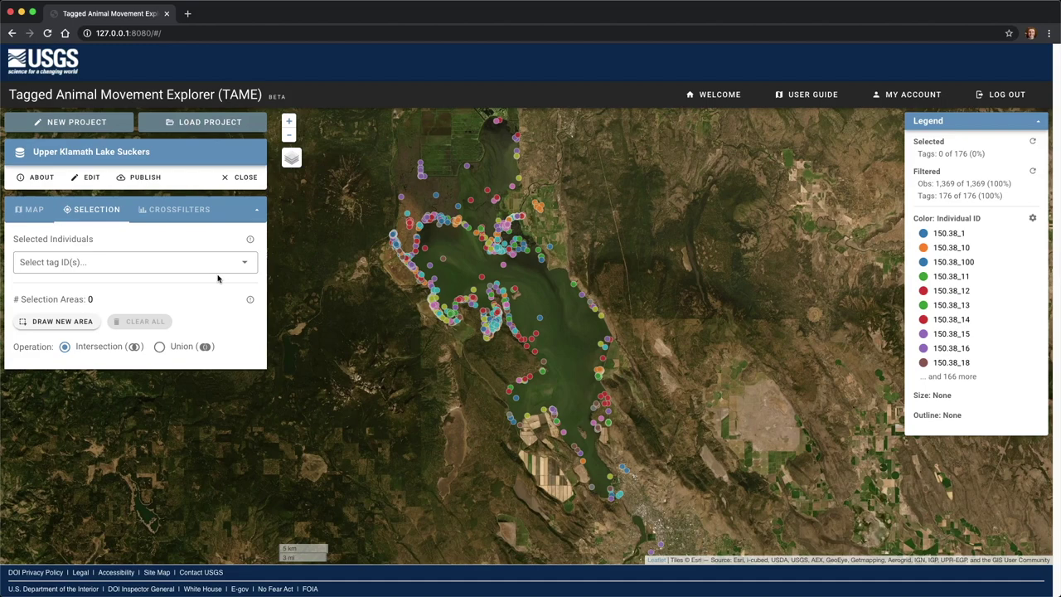
click(62, 321)
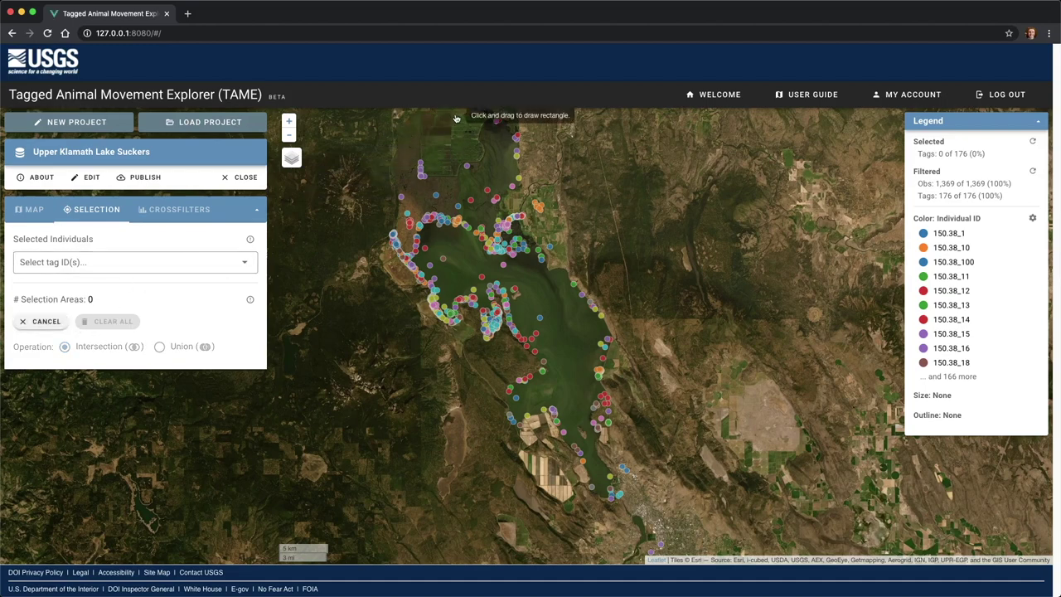
drag(454, 114, 531, 202)
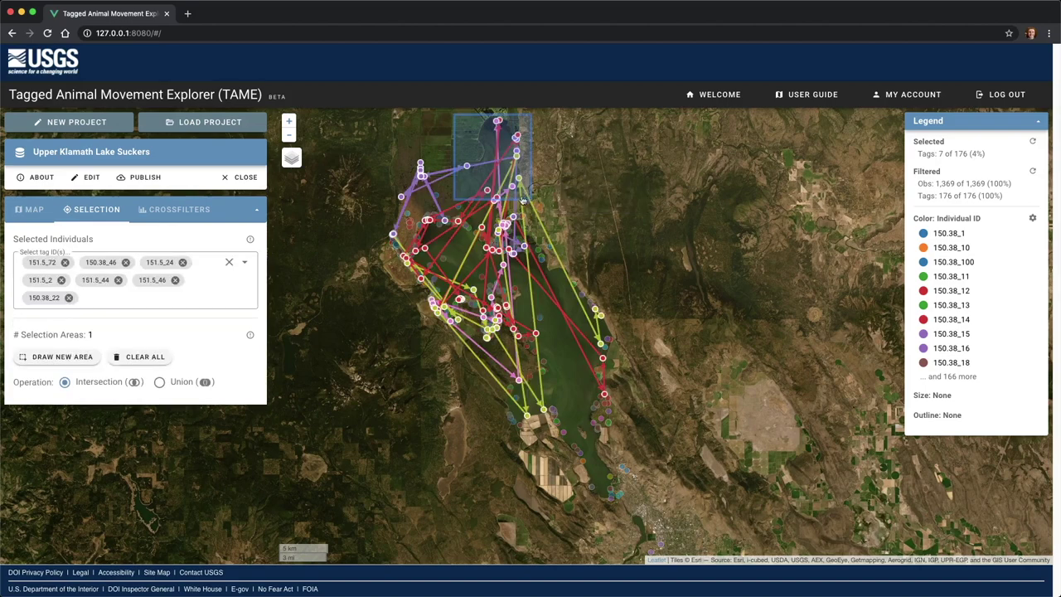
click(49, 358)
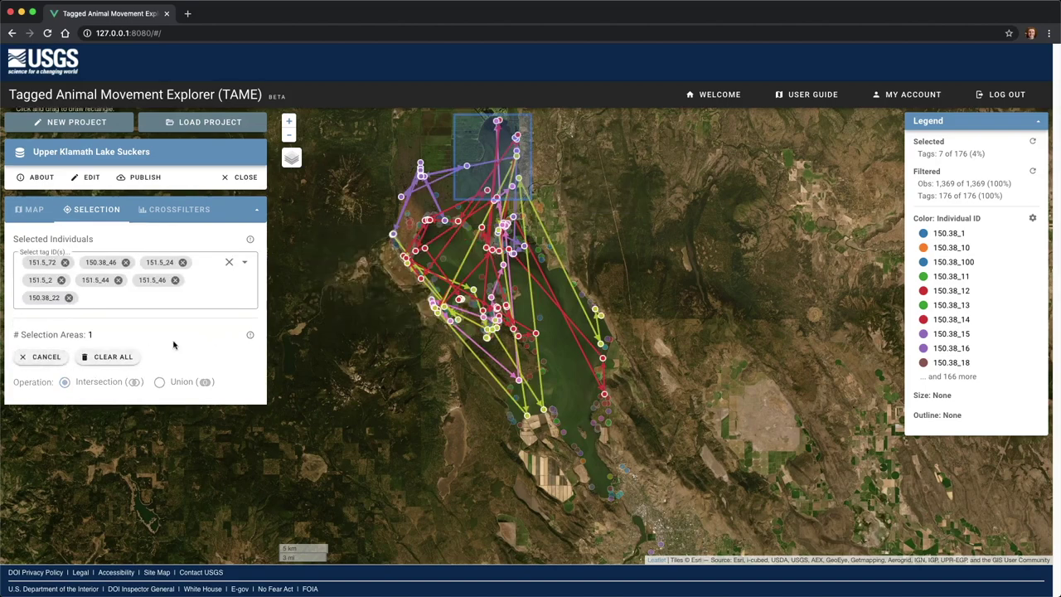
mouse_move(643, 278)
mouse_down()
mouse_move(592, 407)
mouse_move(579, 406)
mouse_up()
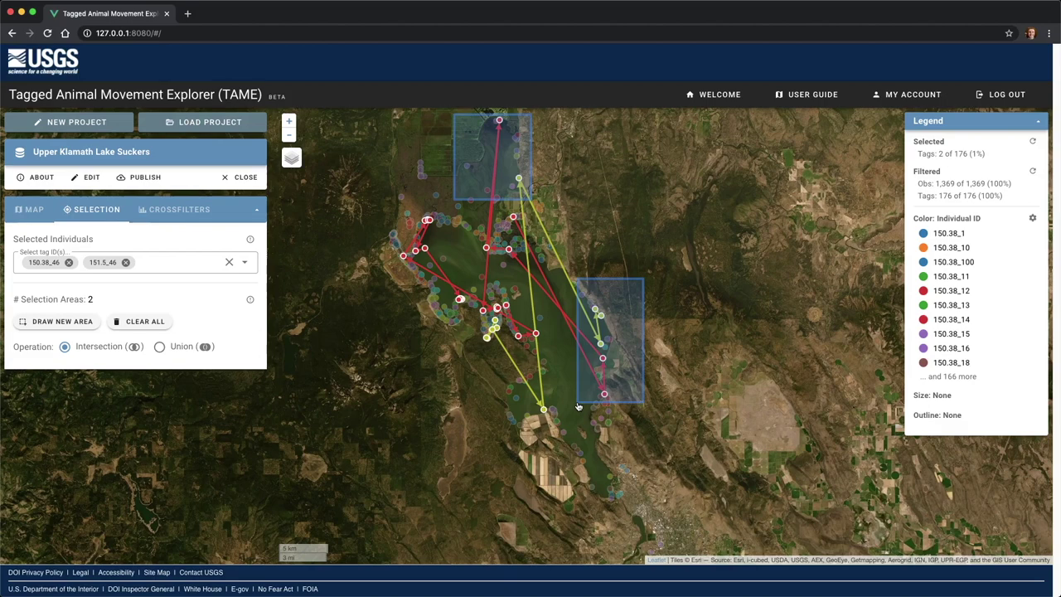
Step: Set the area Operation to Union, check the selected tag count, then clear all areas
click(159, 346)
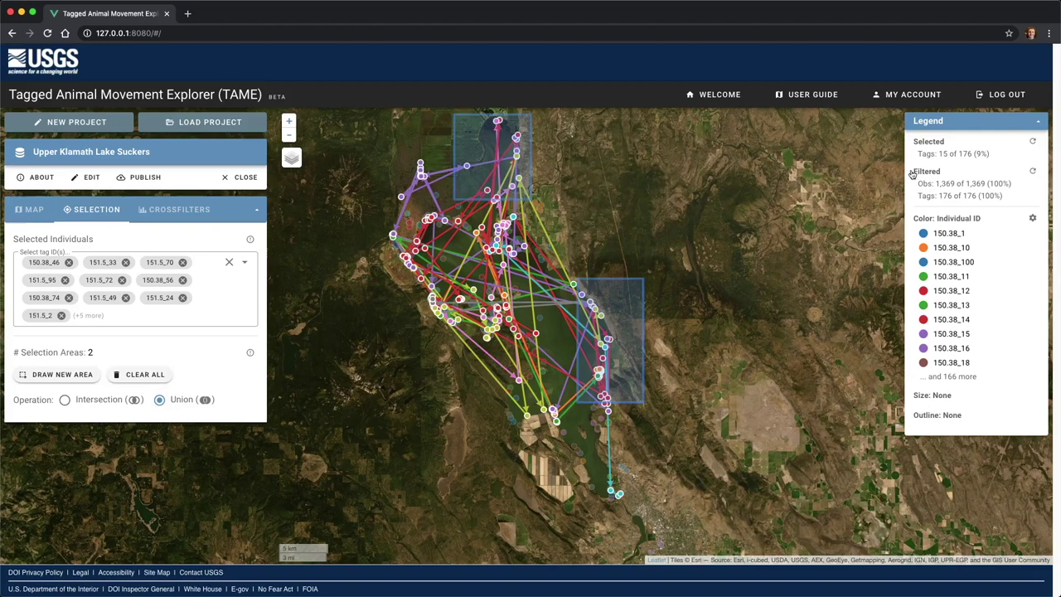
drag(988, 156, 915, 162)
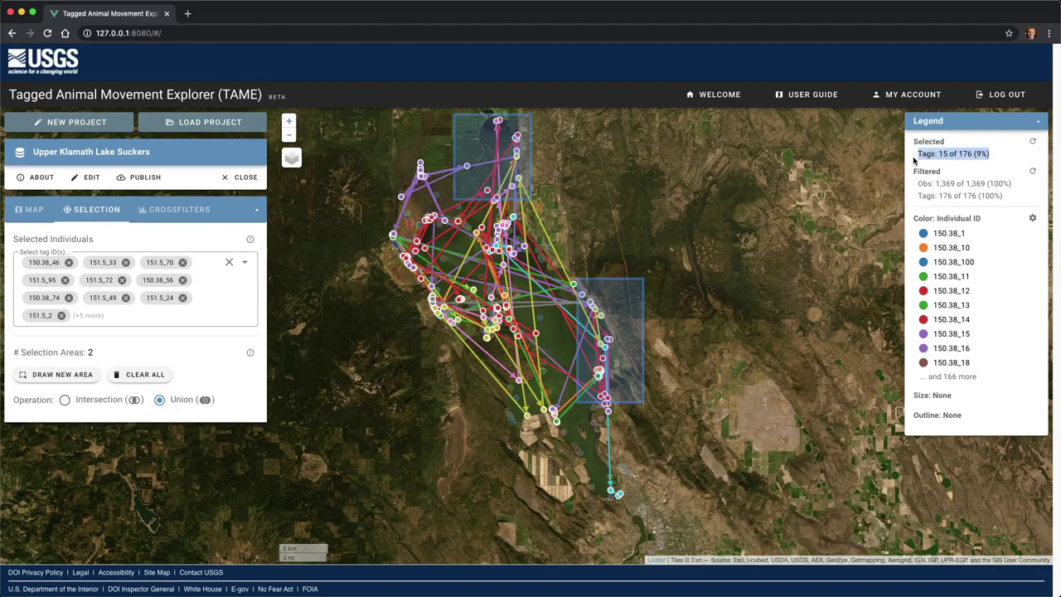
click(915, 161)
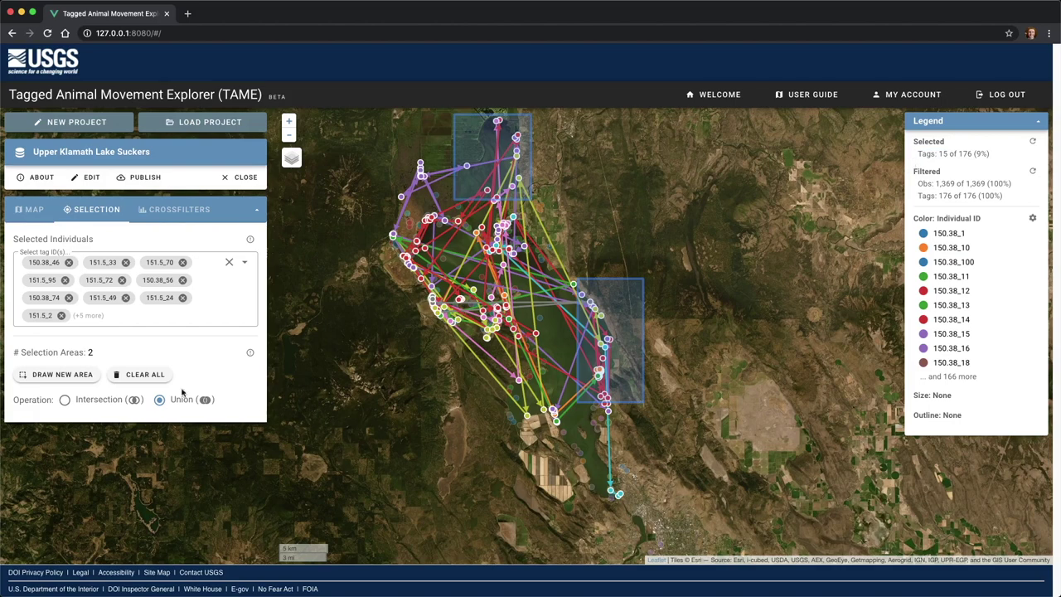
click(153, 378)
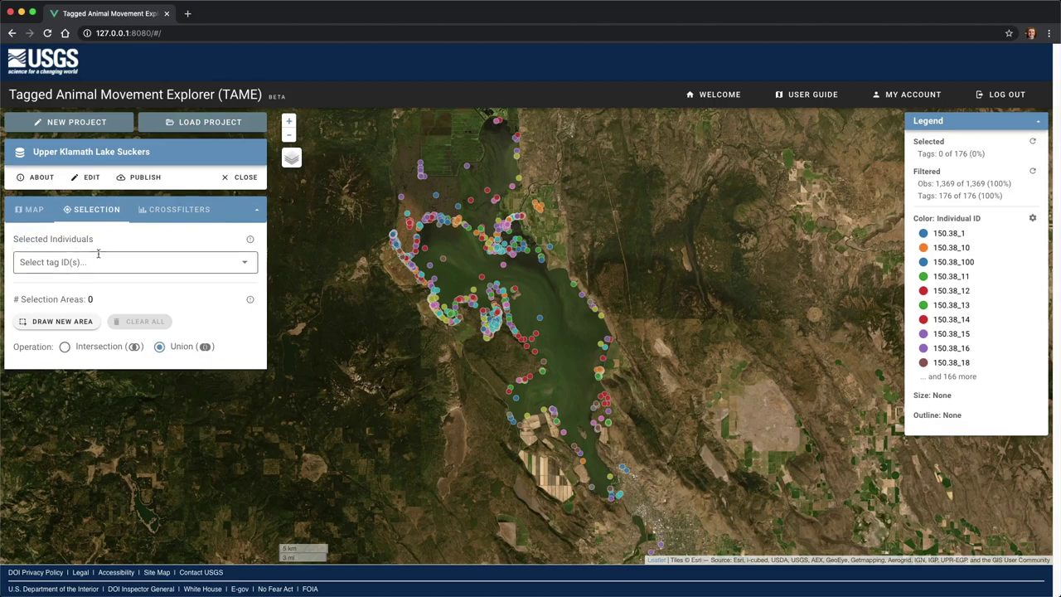
Step: Remove Individual ID from the crossfilter variables
click(174, 214)
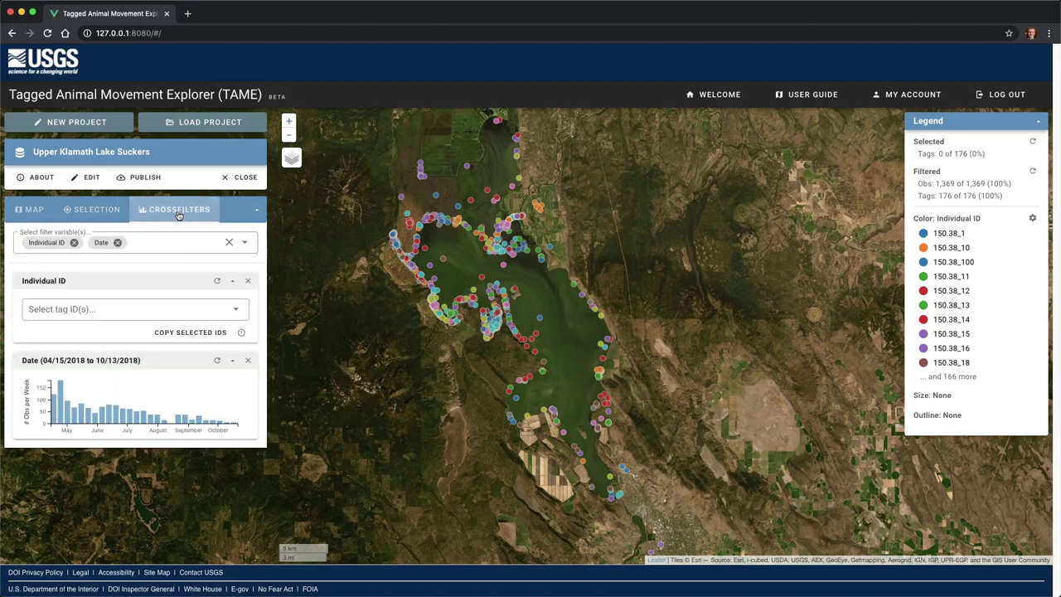
click(245, 242)
scroll(253, 308, down, 2)
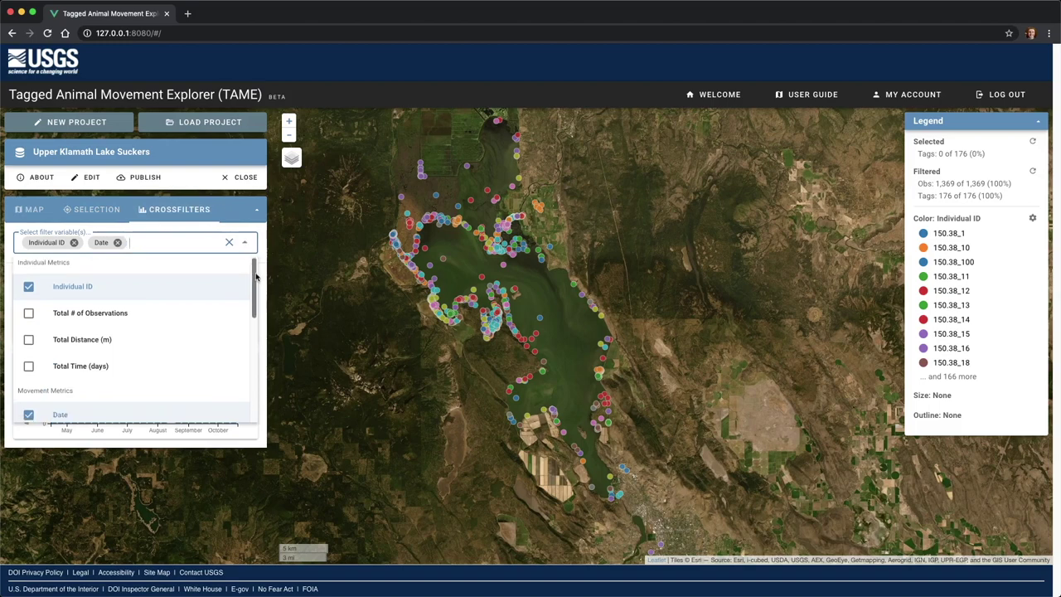
drag(253, 307, 262, 242)
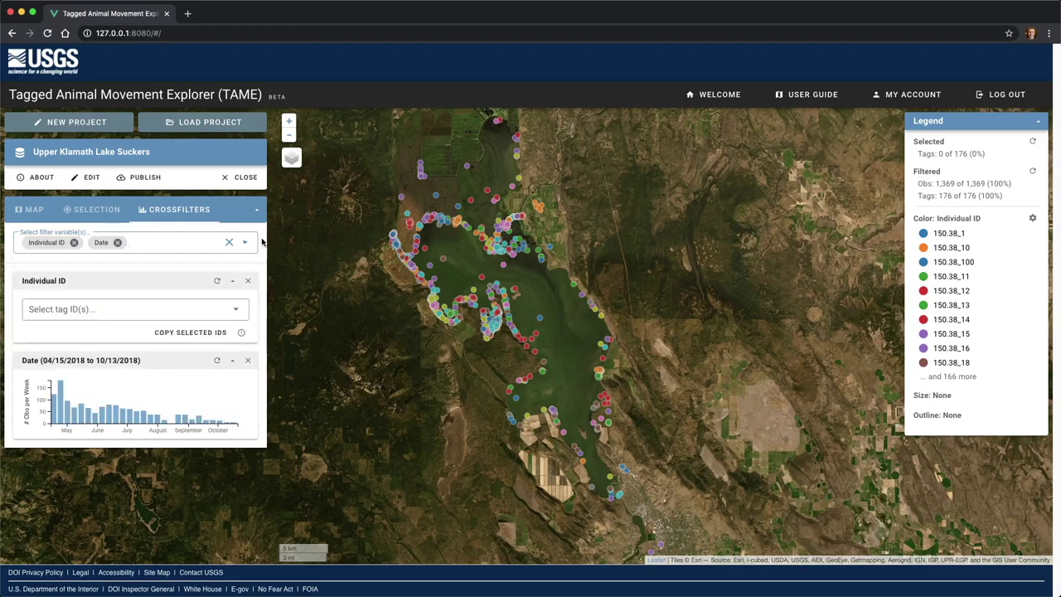
click(250, 283)
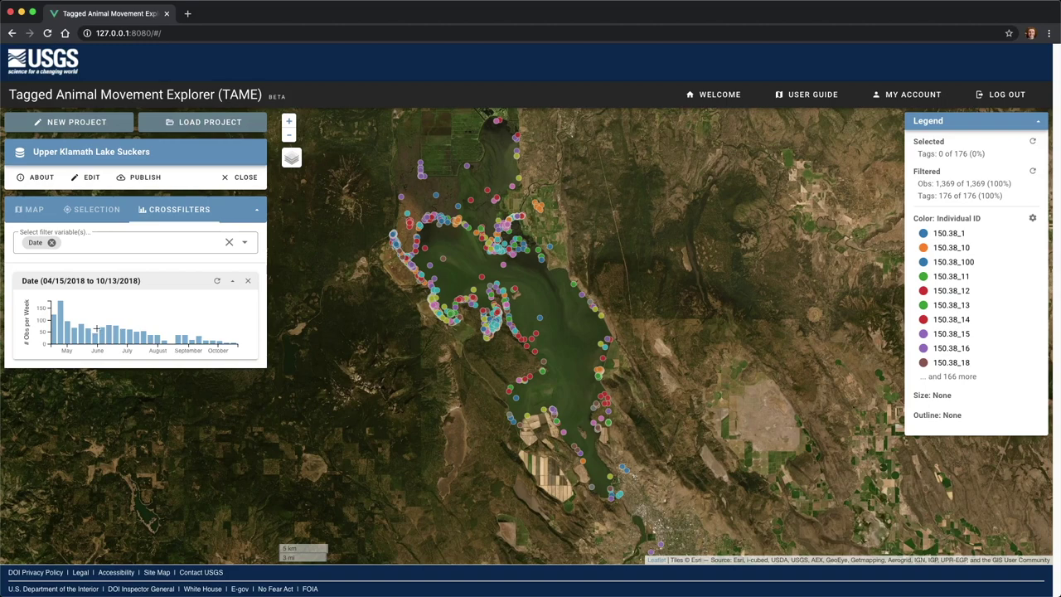
Step: Brush the Date chart to mid-April through May, then 04/15–05/03/2018, then reset it
drag(97, 329, 38, 334)
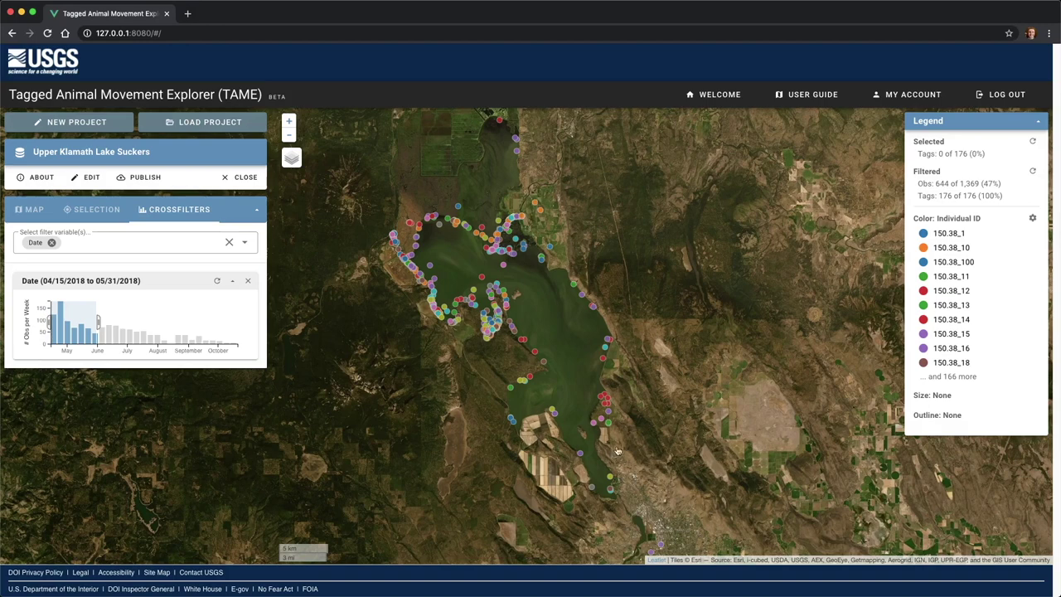
drag(1003, 184, 912, 187)
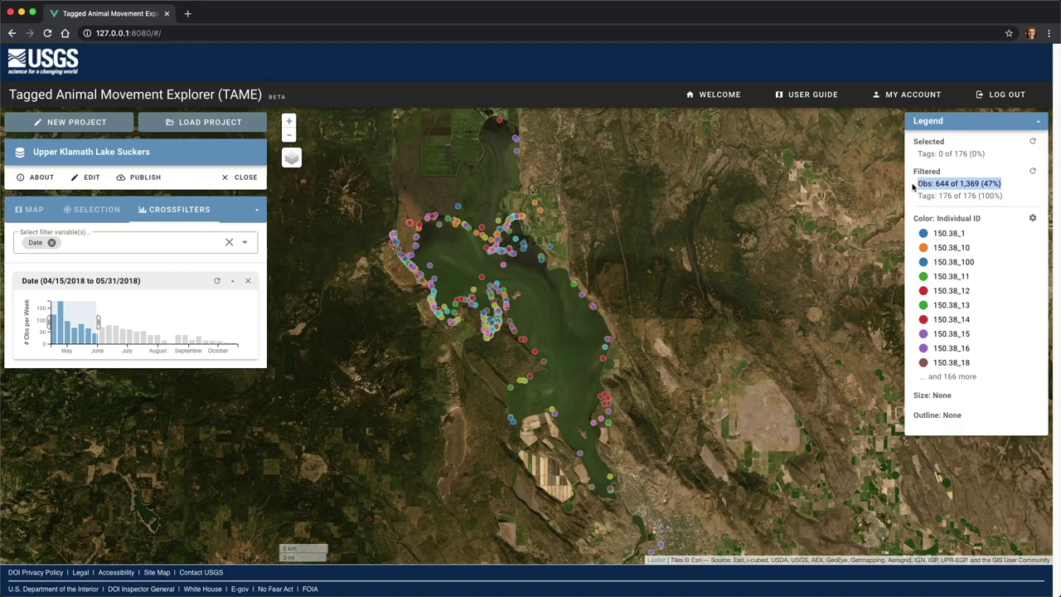
click(910, 187)
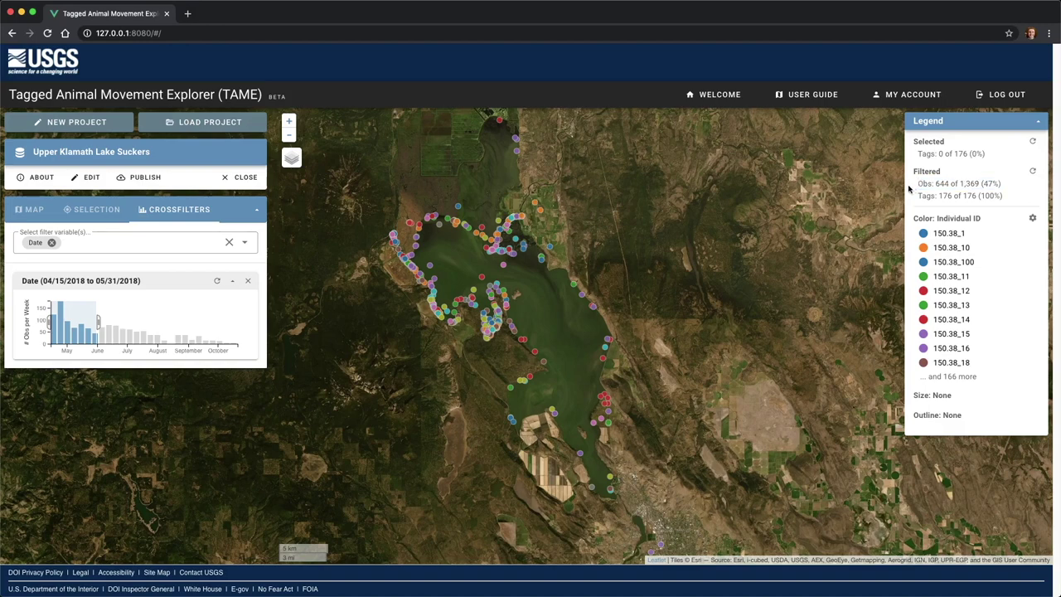
mouse_move(98, 320)
mouse_down()
mouse_move(70, 320)
mouse_move(156, 324)
mouse_move(56, 319)
mouse_up()
click(219, 284)
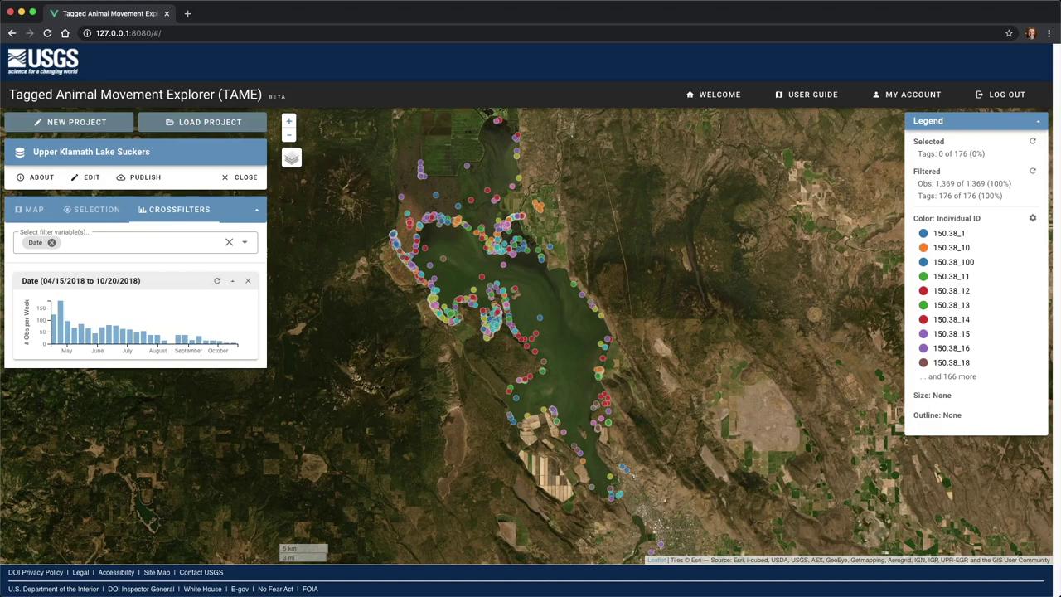
click(519, 179)
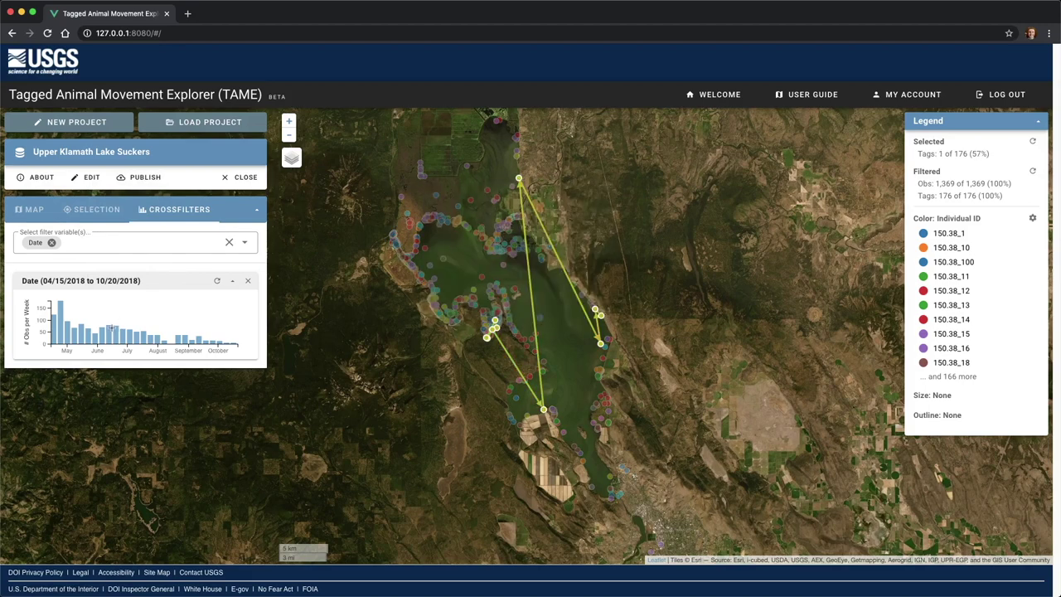
drag(99, 330, 47, 334)
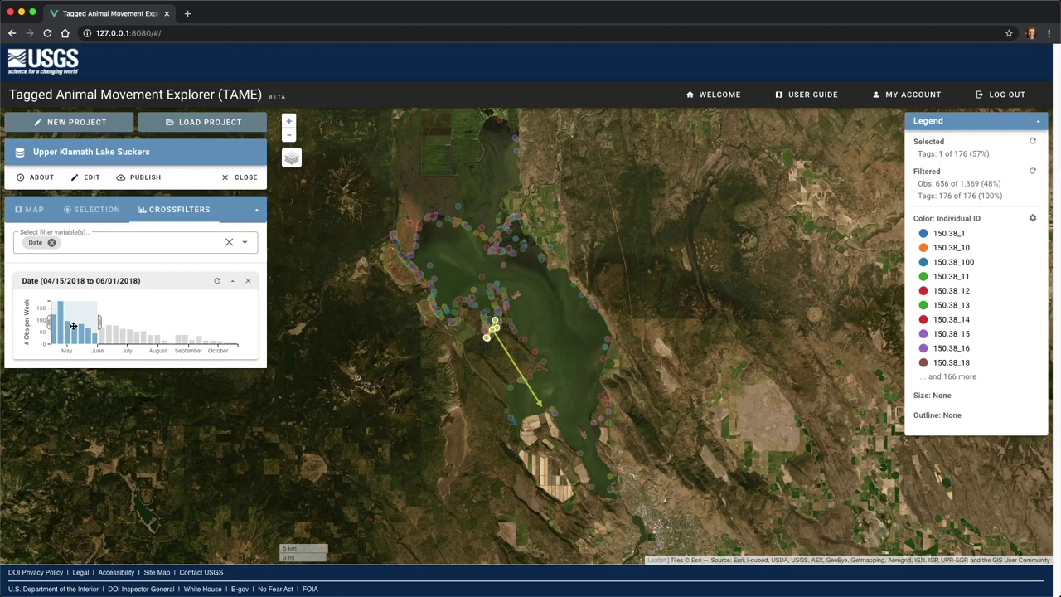
drag(73, 326, 151, 335)
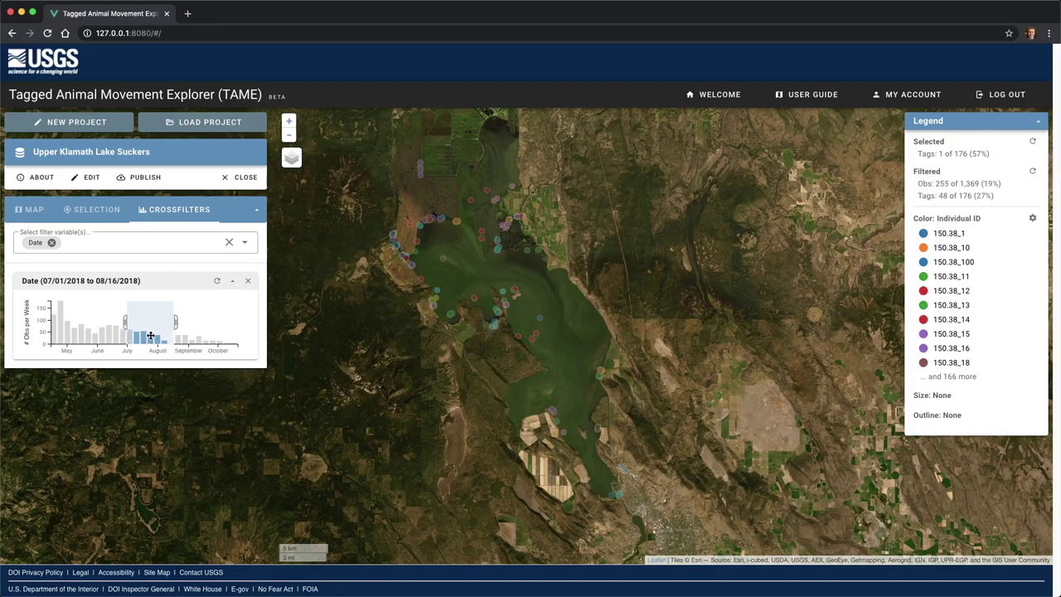
mouse_move(151, 335)
mouse_down()
mouse_move(206, 337)
mouse_move(46, 340)
mouse_up()
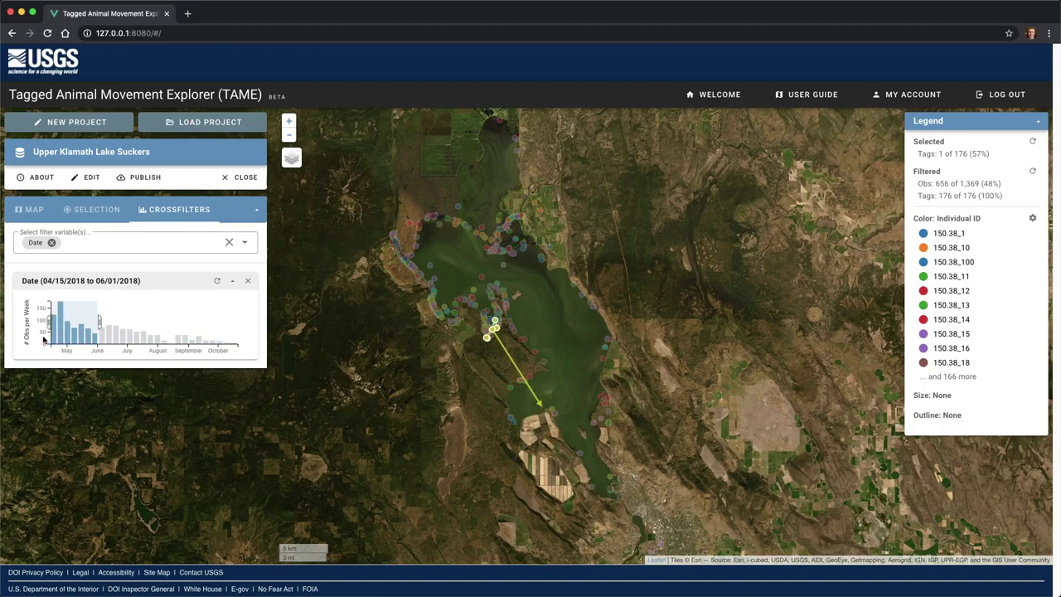
click(218, 282)
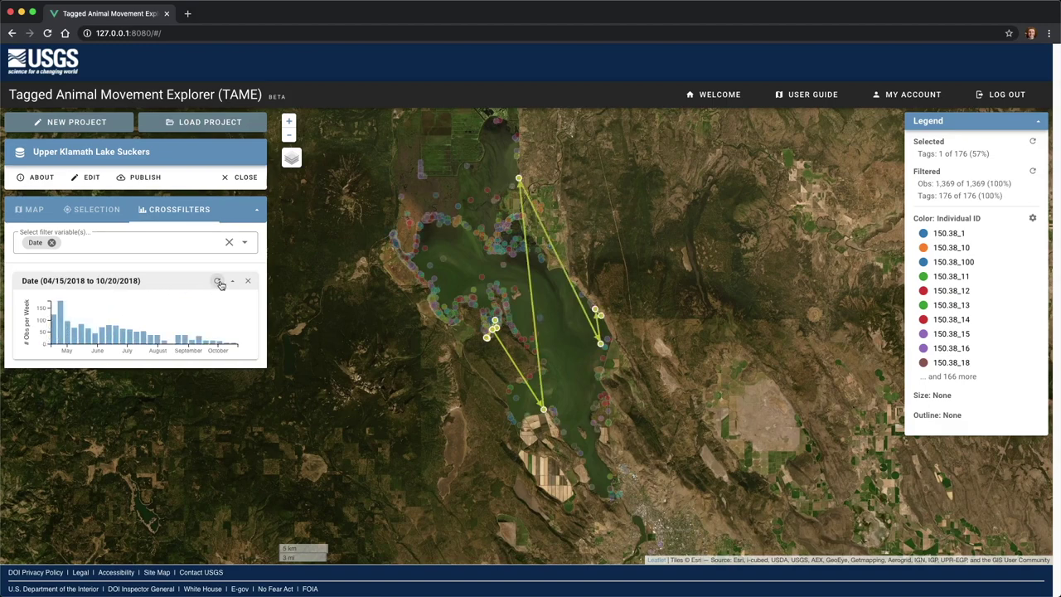
click(487, 340)
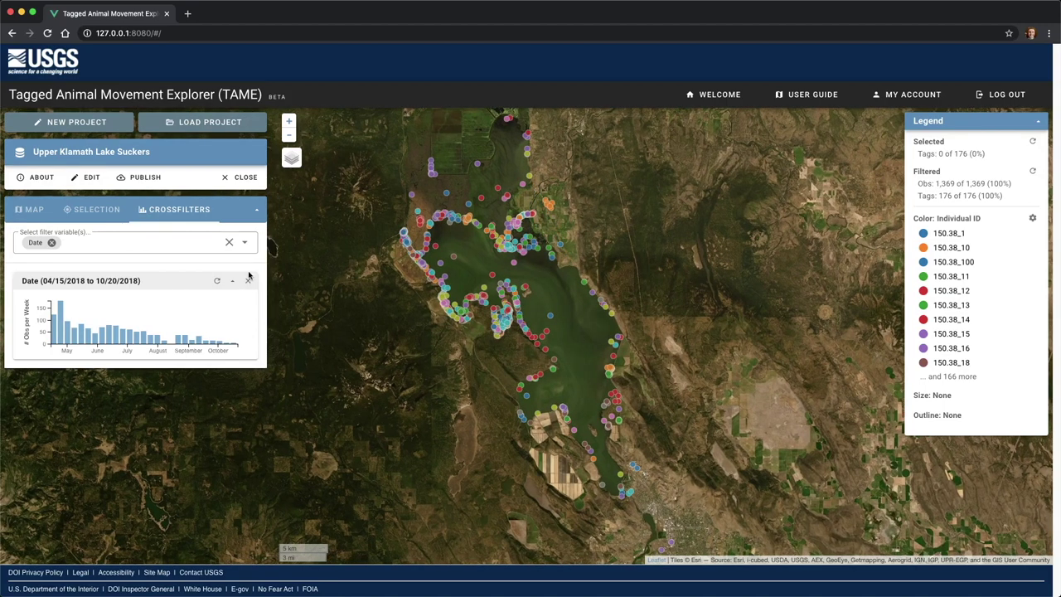
Step: Add Cohort and Length (mm) crossfilters and brush length to 230–247 mm
click(246, 241)
scroll(218, 343, down, 5)
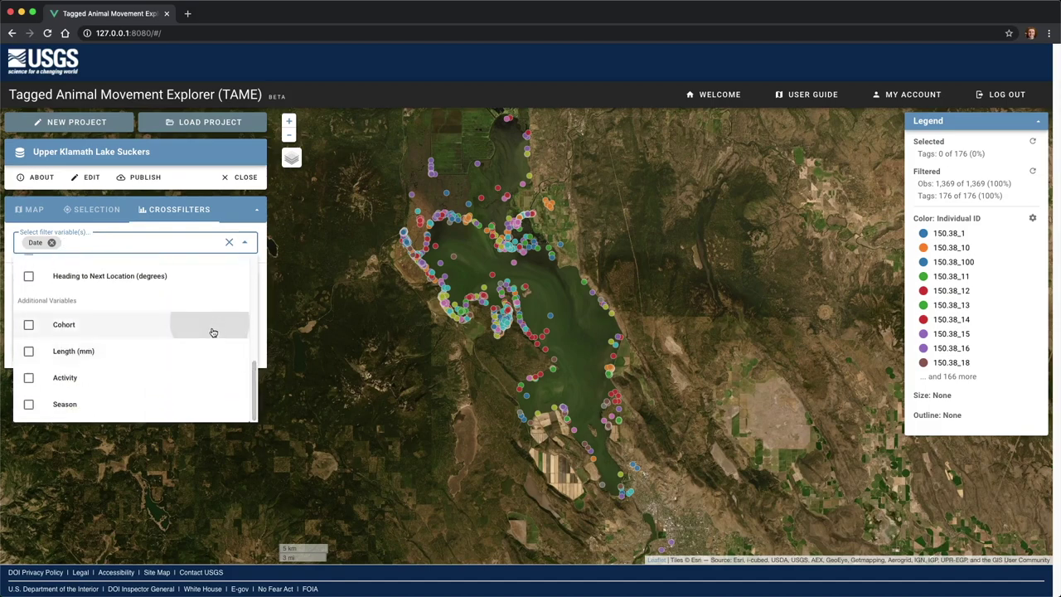
click(210, 327)
click(209, 353)
click(259, 348)
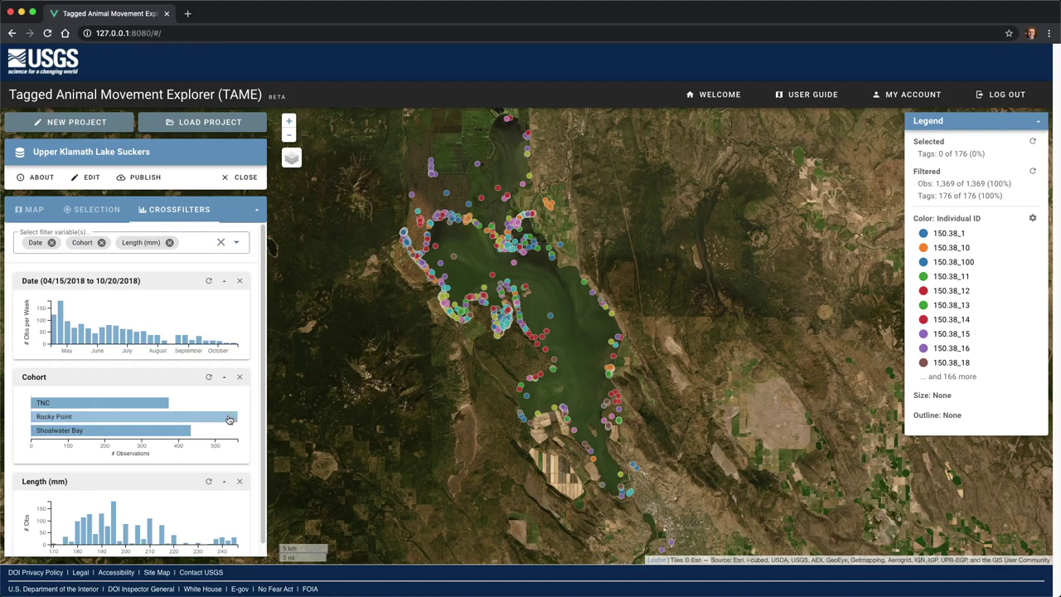
mouse_move(228, 420)
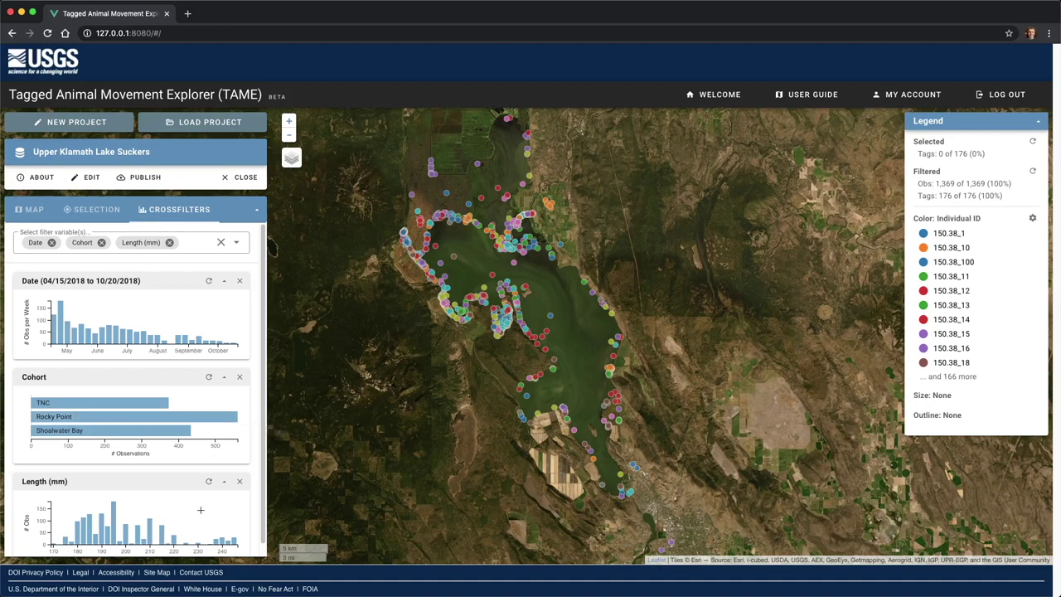
drag(197, 520, 239, 530)
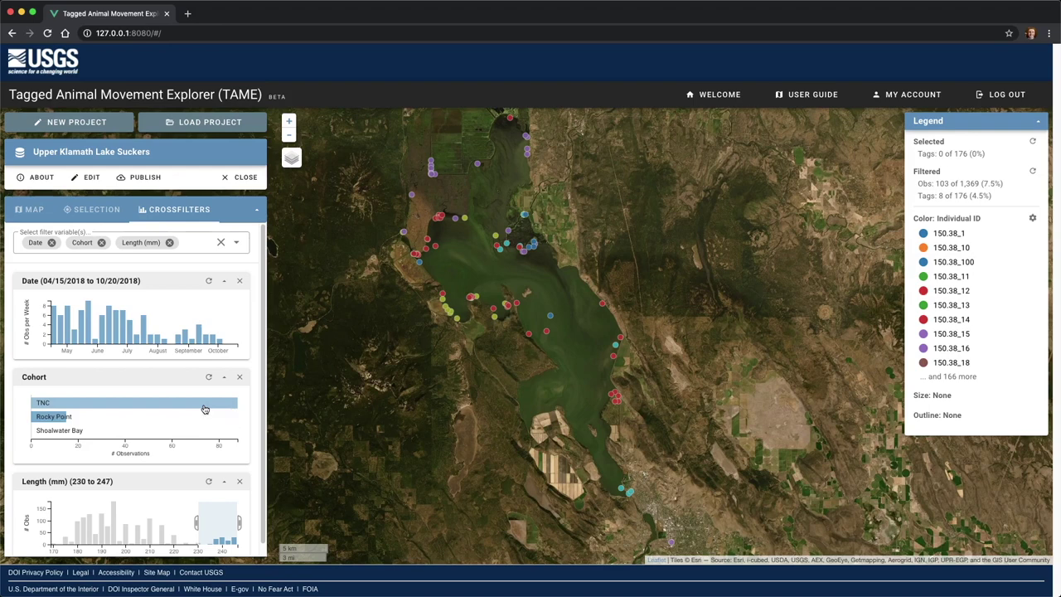
Step: Set the map's Color Variable to Cohort so the filtered points show TNC and Rocky Point
click(39, 211)
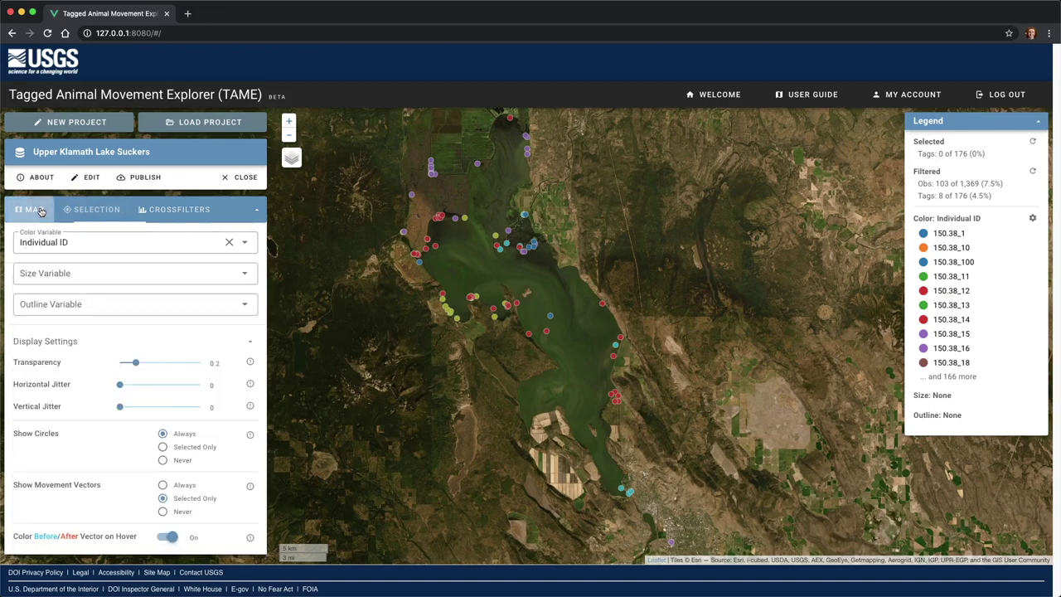
click(235, 241)
drag(253, 273, 249, 371)
click(215, 342)
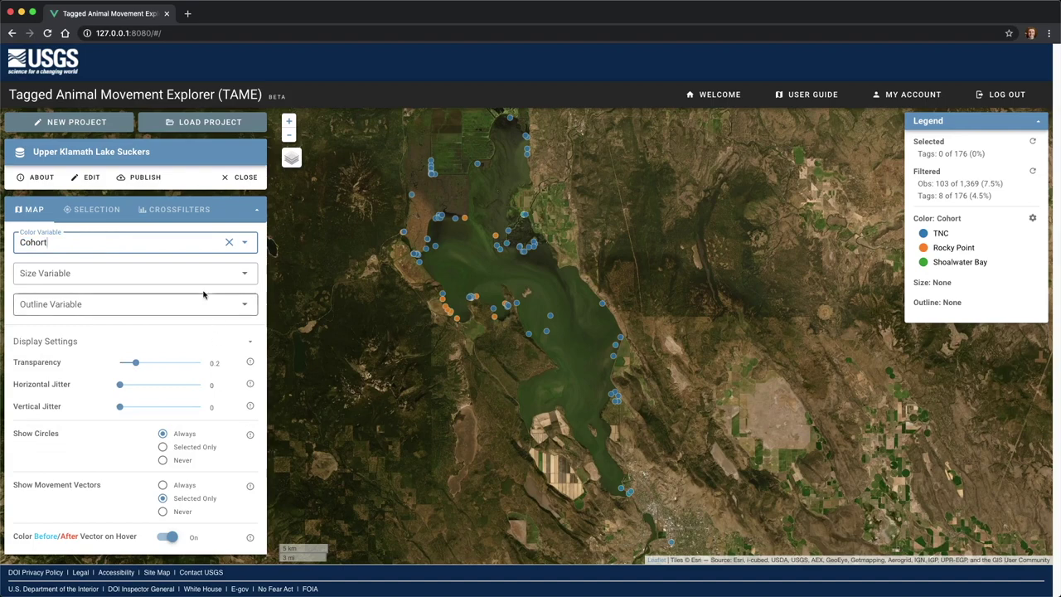
click(181, 213)
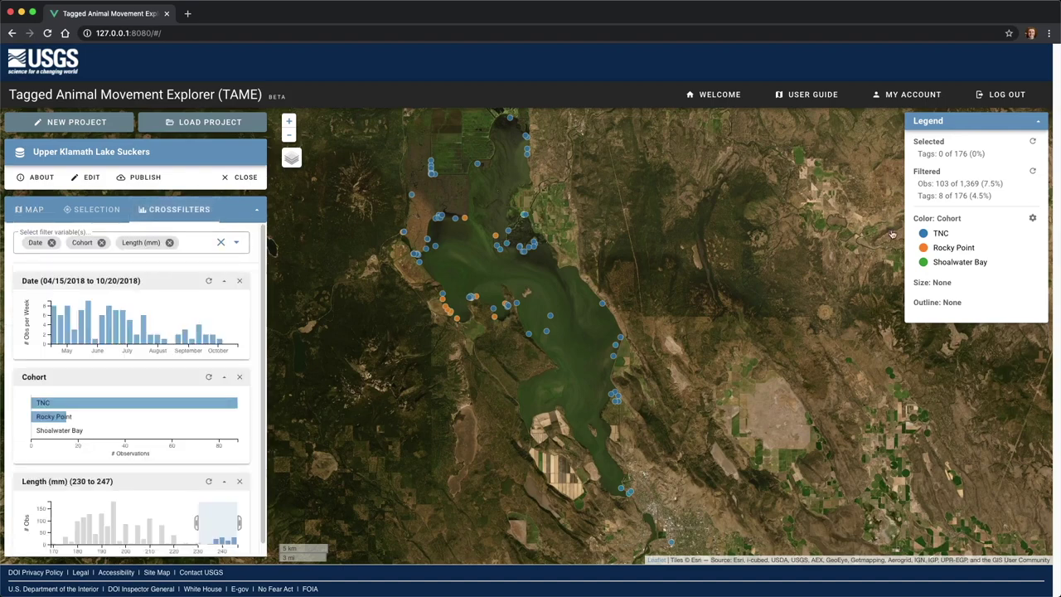
Step: Filter to the TNC cohort and dates 04/15–04/20/2018, leaving 7 observations from 7 tags
double_click(934, 237)
click(932, 238)
click(217, 404)
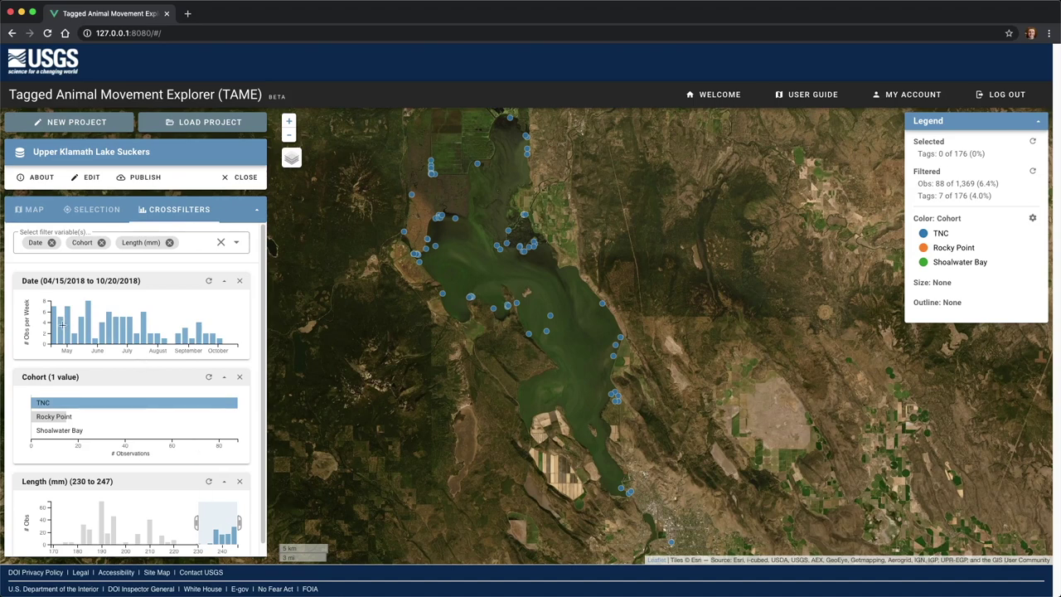
drag(57, 325, 50, 330)
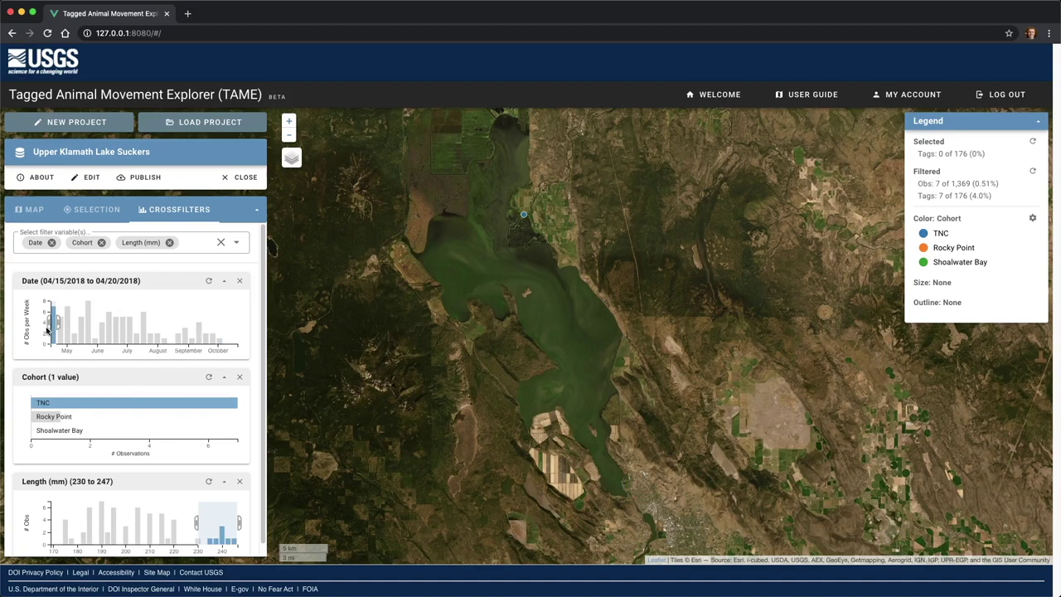
mouse_move(524, 216)
drag(1007, 202, 915, 188)
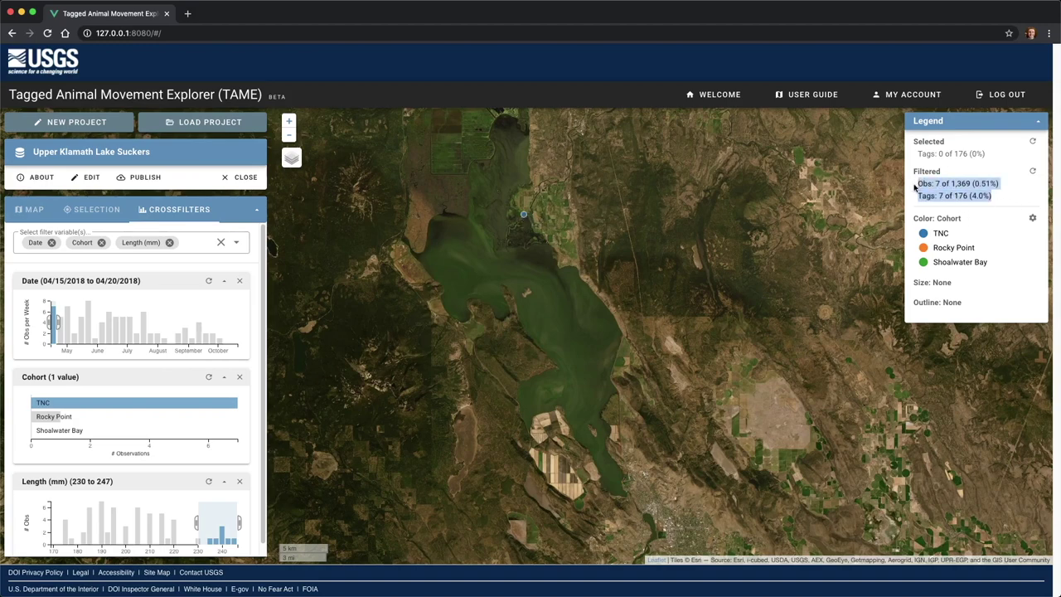
click(915, 188)
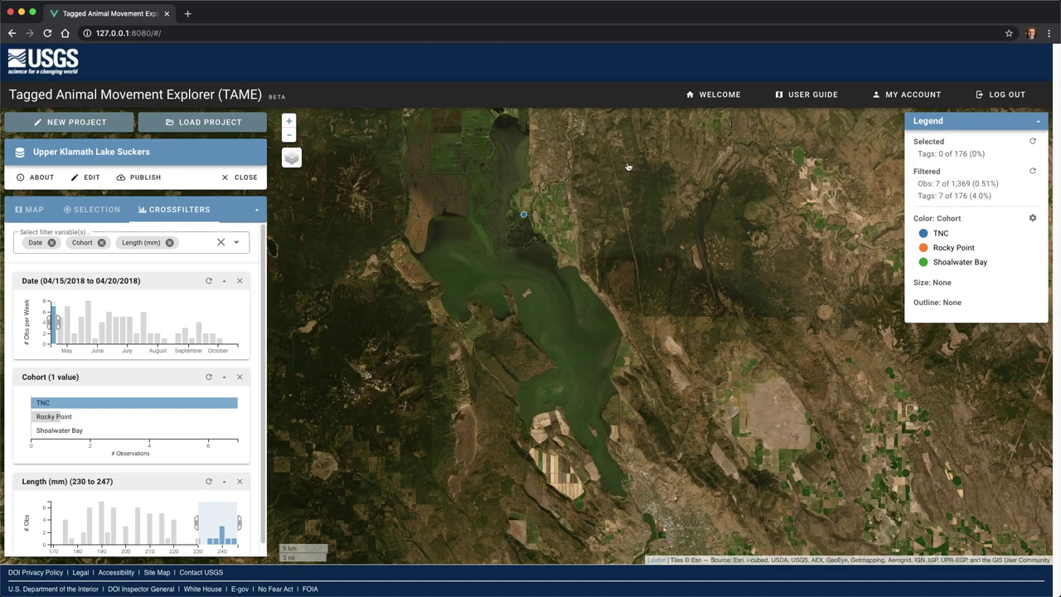
Step: In the MAP settings, raise Horizontal Jitter to spread points, then return it to 0
click(39, 214)
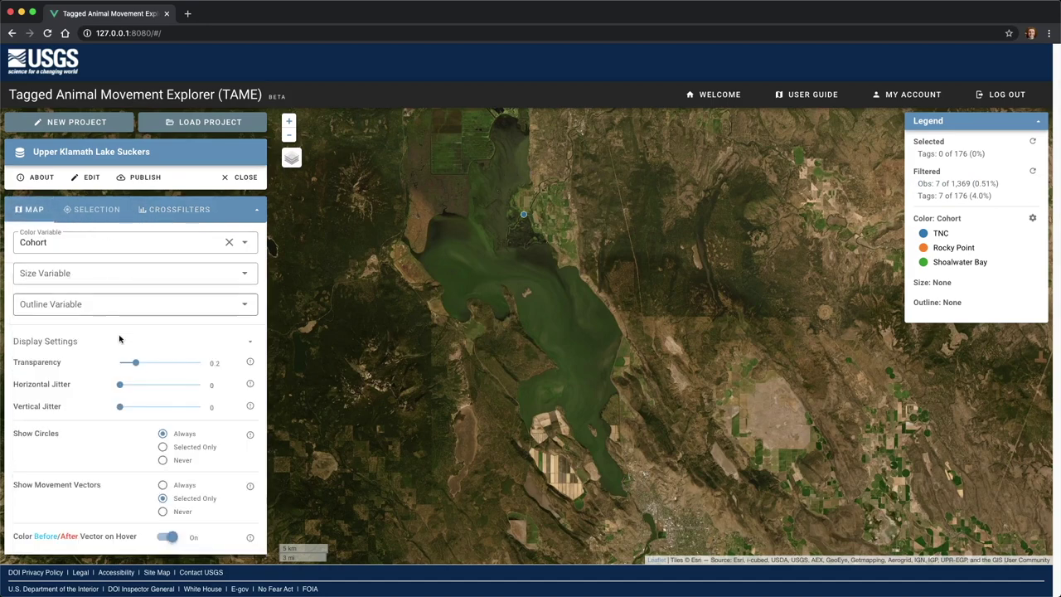
drag(119, 387, 182, 386)
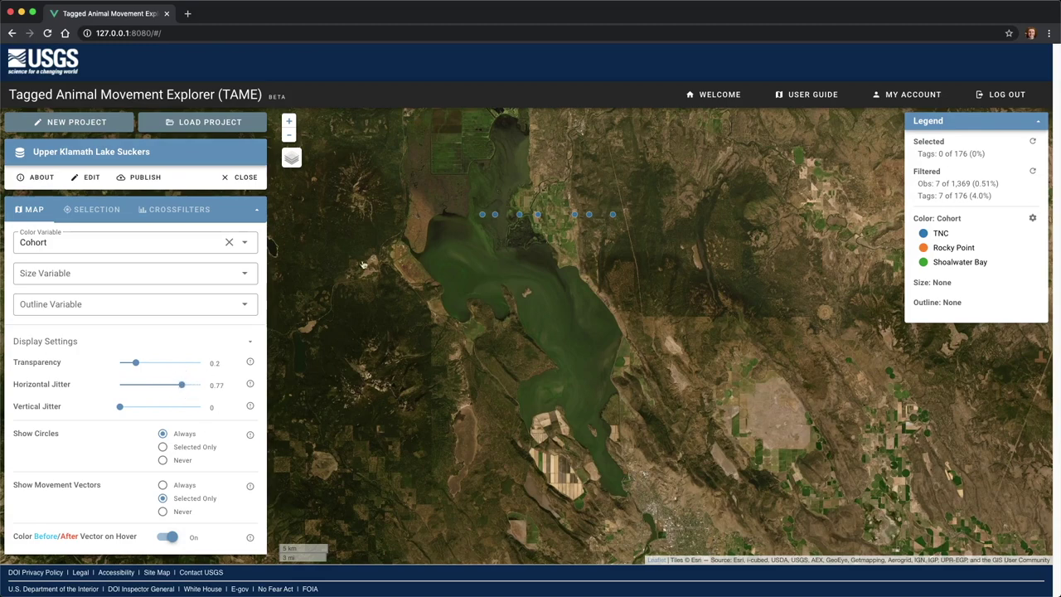
mouse_move(539, 215)
click(179, 387)
drag(179, 386, 117, 388)
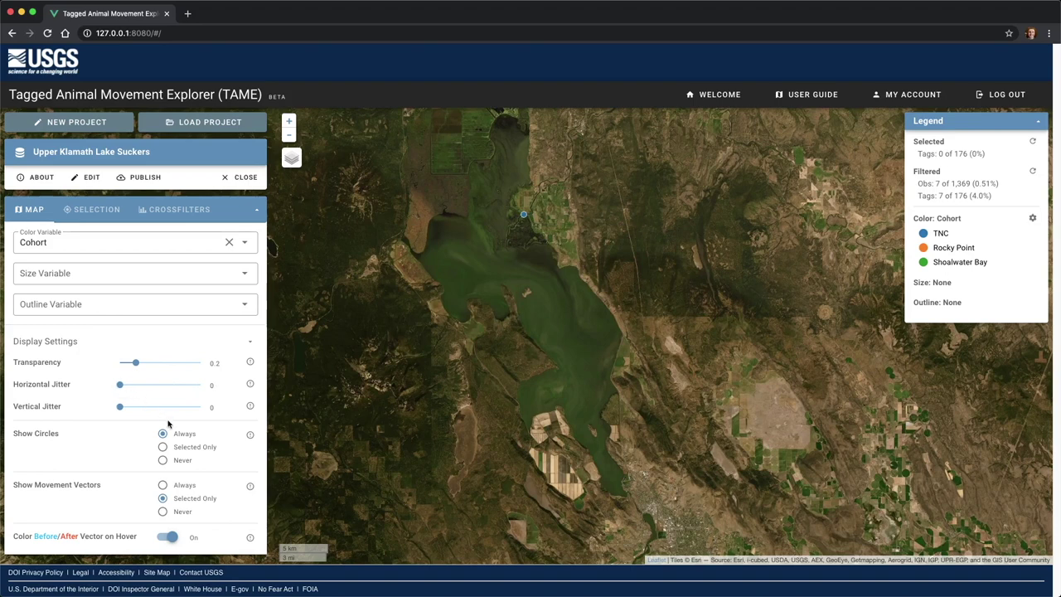
Step: Set Show Movement Vectors to Always and inspect fish 151.5_70's 75 km track
click(184, 489)
mouse_move(620, 341)
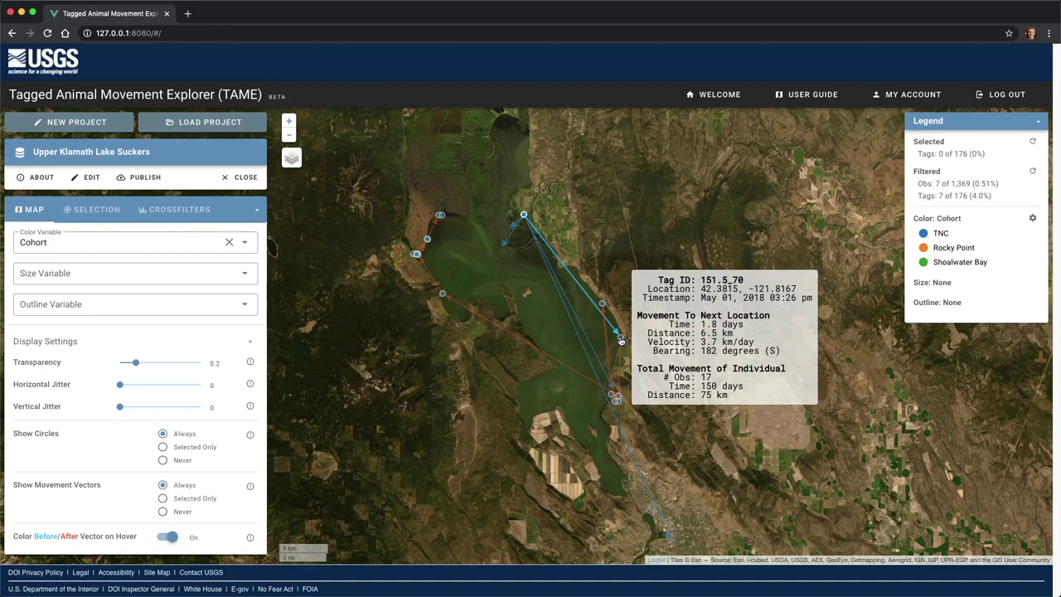
Step: Back on the crossfilters, try Date windows out to 05/08 and 06/01–07/01
click(168, 208)
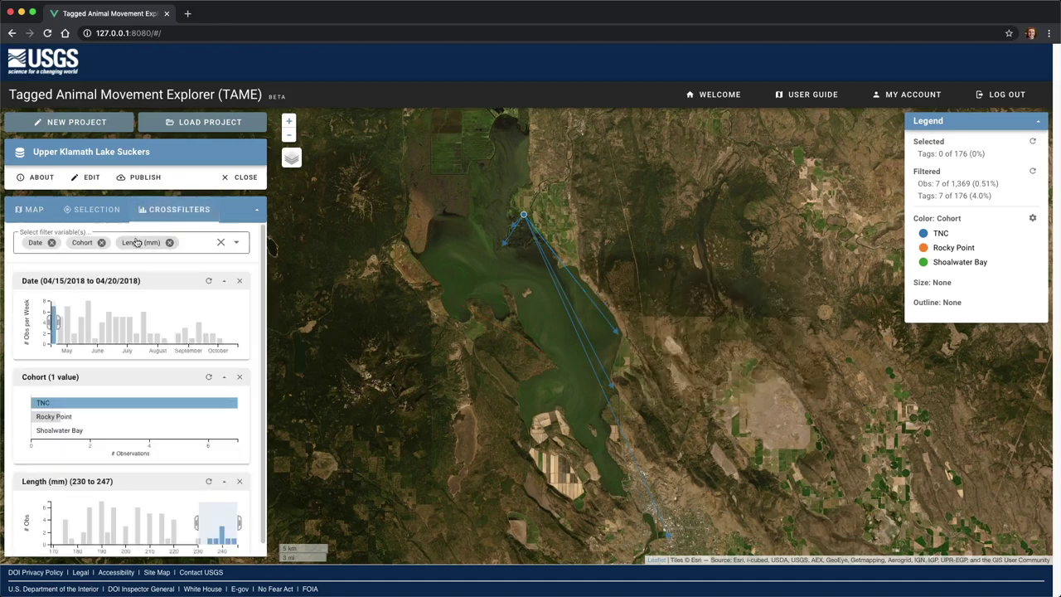
drag(58, 324, 82, 324)
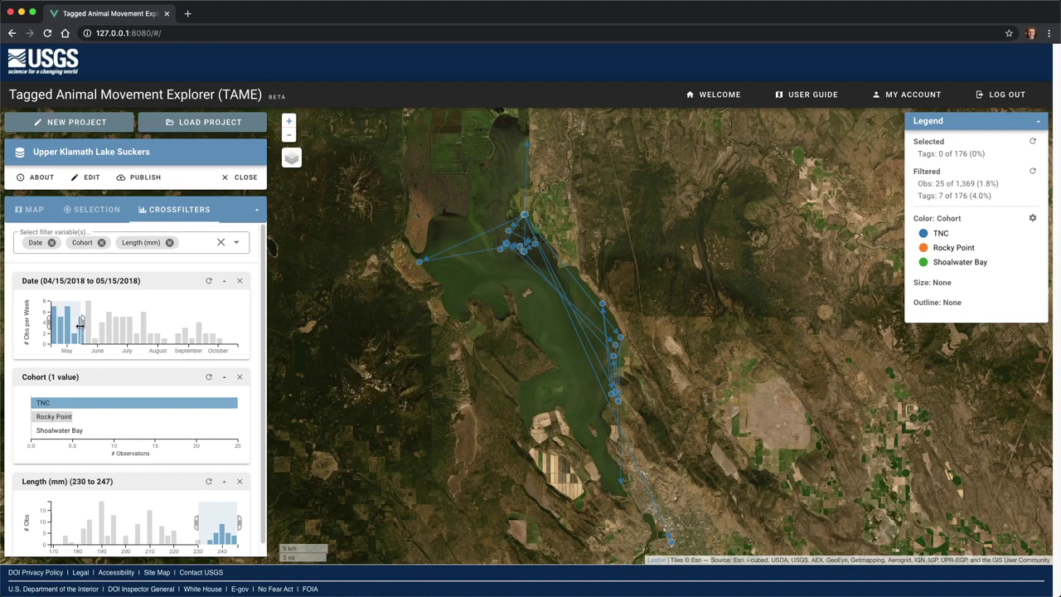
mouse_move(61, 325)
mouse_down()
mouse_move(219, 341)
mouse_move(46, 328)
mouse_up()
Step: Select fish 151.5_72 and settle the Date window on 04/15–05/15/2018
mouse_move(527, 142)
click(527, 143)
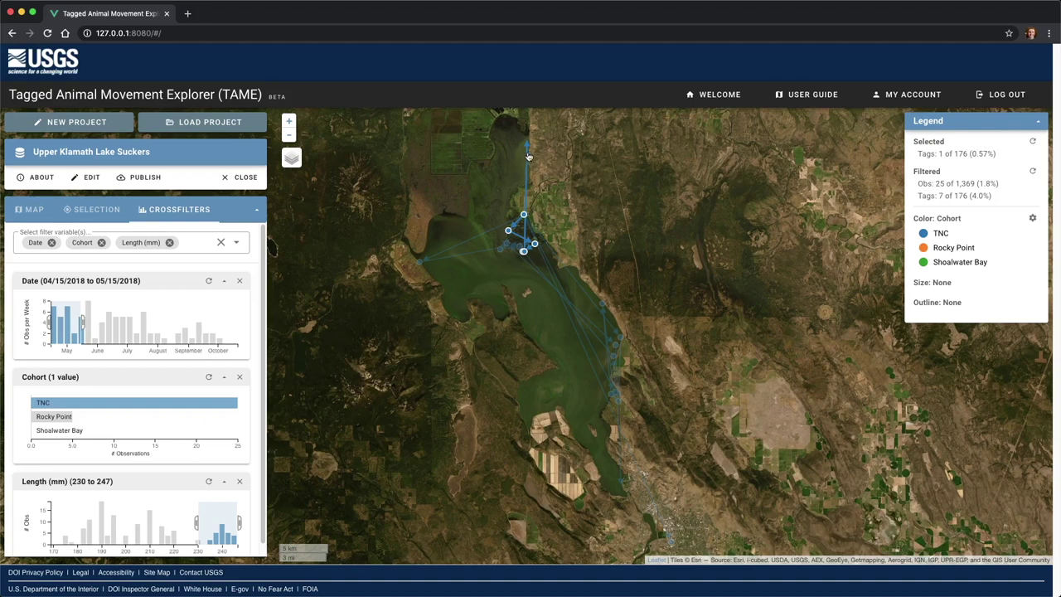
mouse_move(73, 326)
mouse_down()
mouse_move(241, 344)
mouse_move(67, 338)
mouse_up()
Step: Reset Selected and Filtered in the Legend to restore 1,369 observations from 176 tags
click(1033, 144)
click(1032, 173)
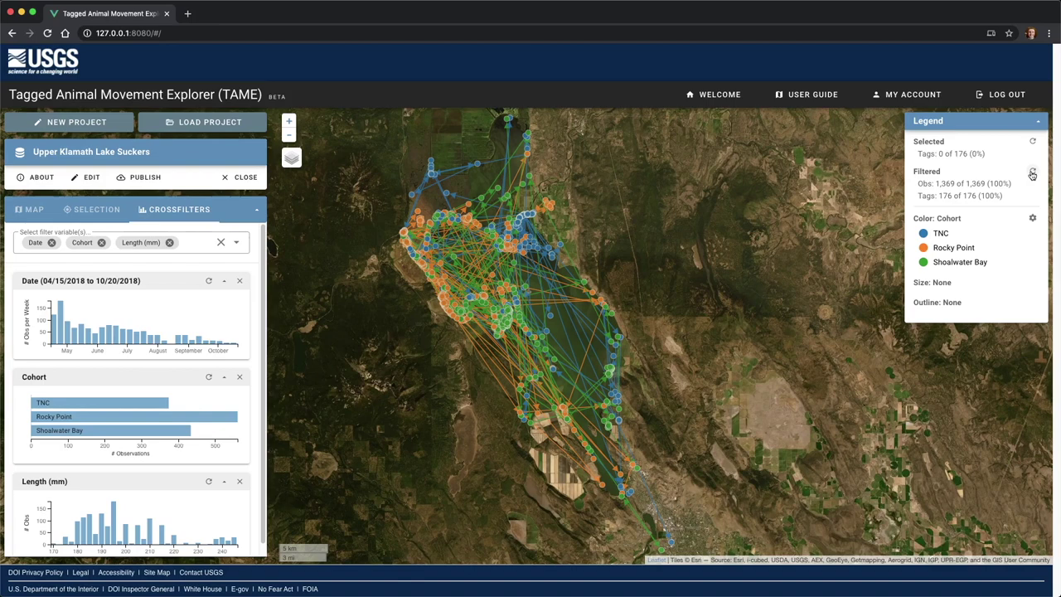
Step: Add Individual ID to the crossfilter variables
click(237, 242)
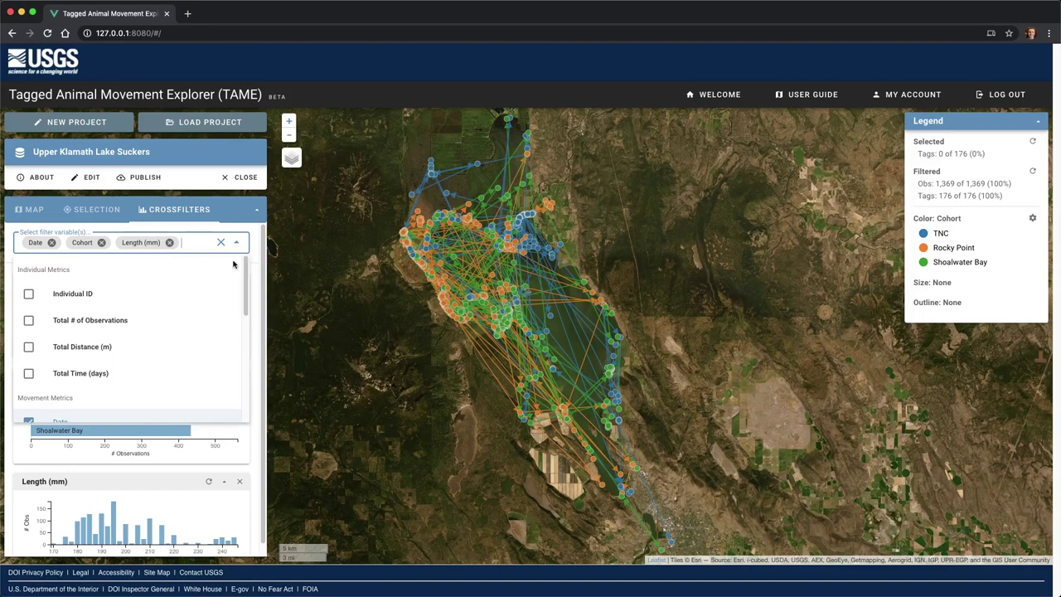
click(196, 296)
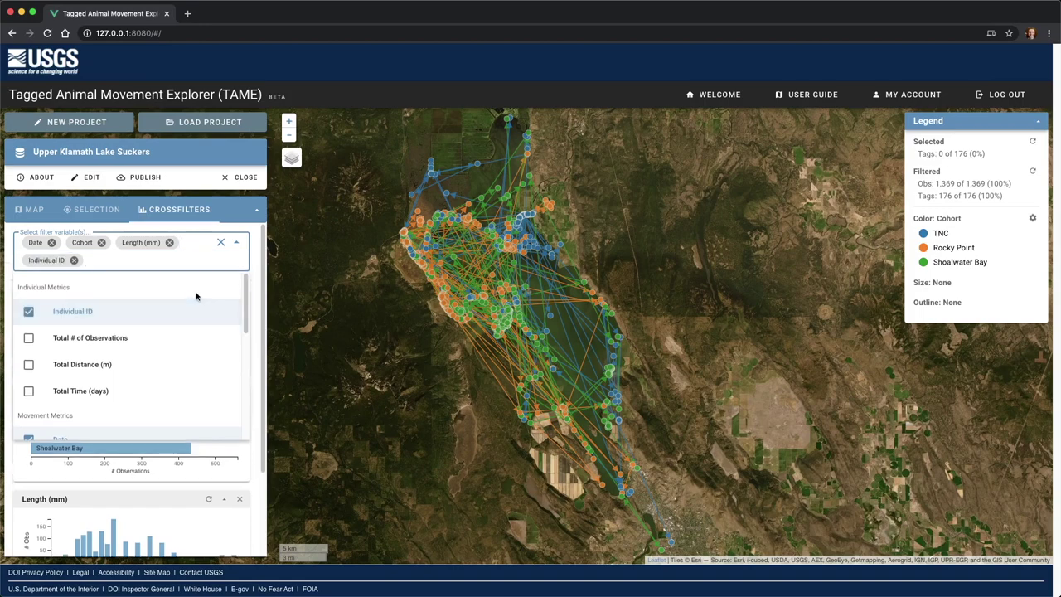
click(251, 280)
scroll(253, 348, down, 3)
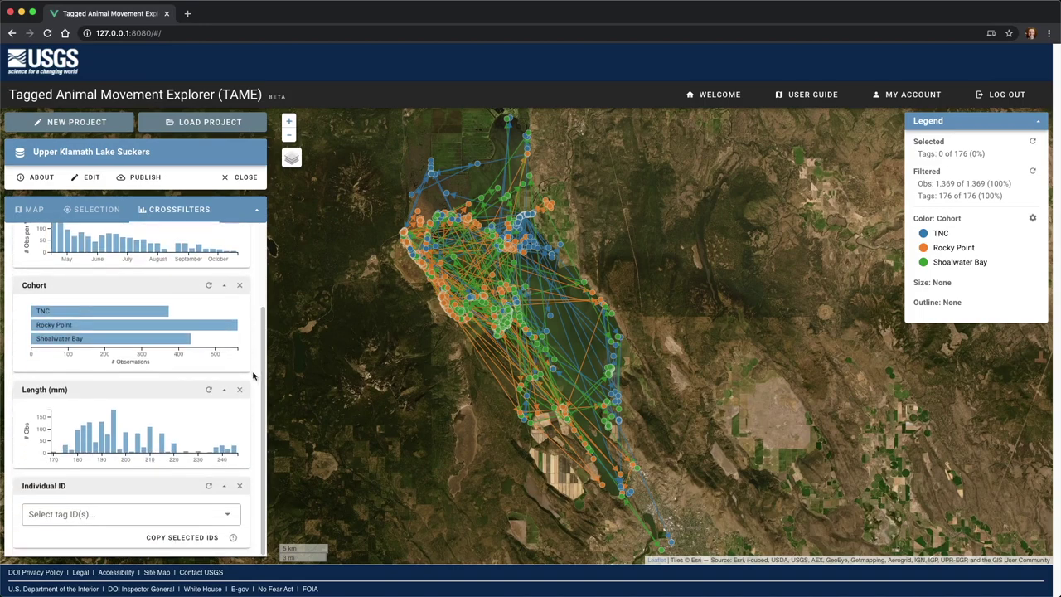
Step: Filter Individual ID to tag 151.5_72, leaving 24 observations
click(226, 514)
scroll(235, 439, down, 5)
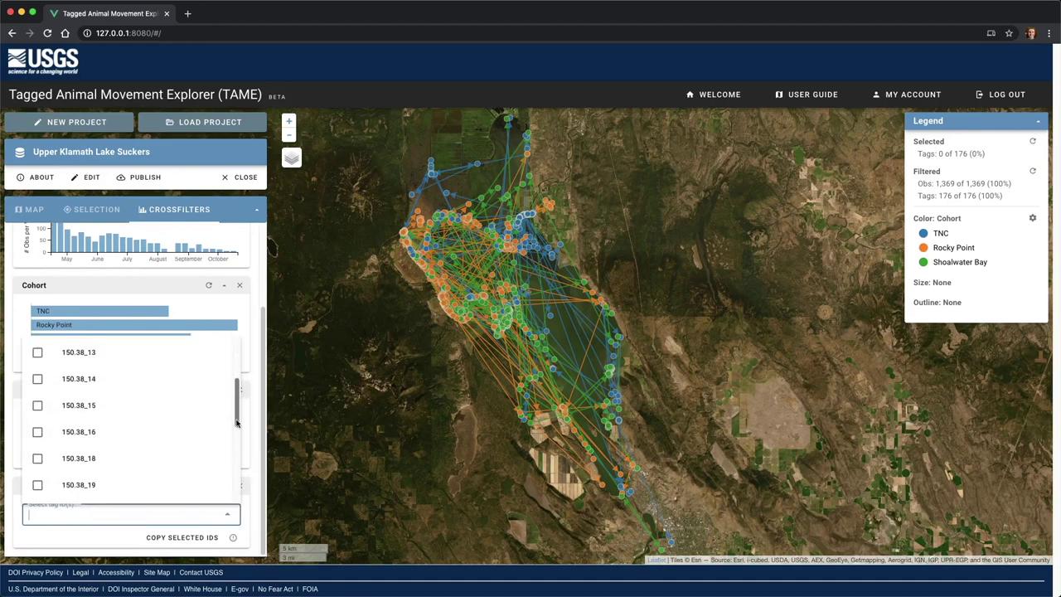
scroll(236, 456, down, 3)
text(151.5_72)
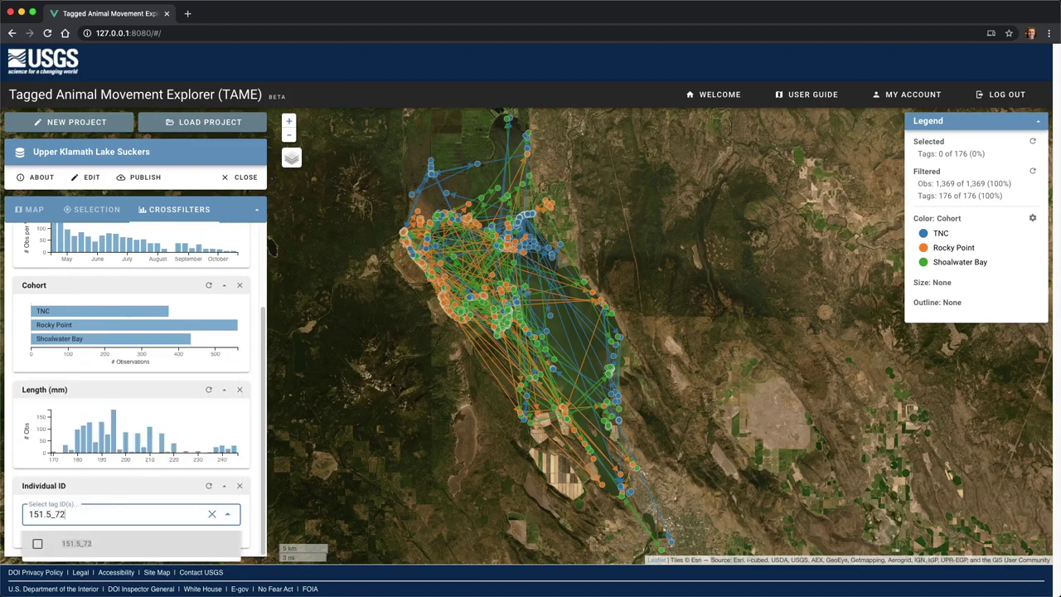
key(Return)
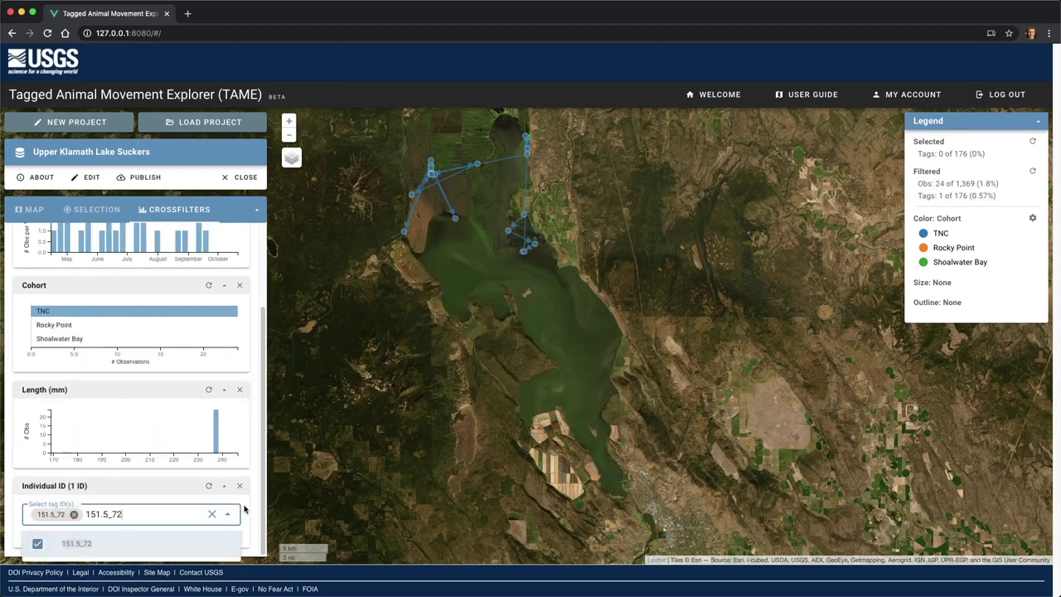
click(244, 509)
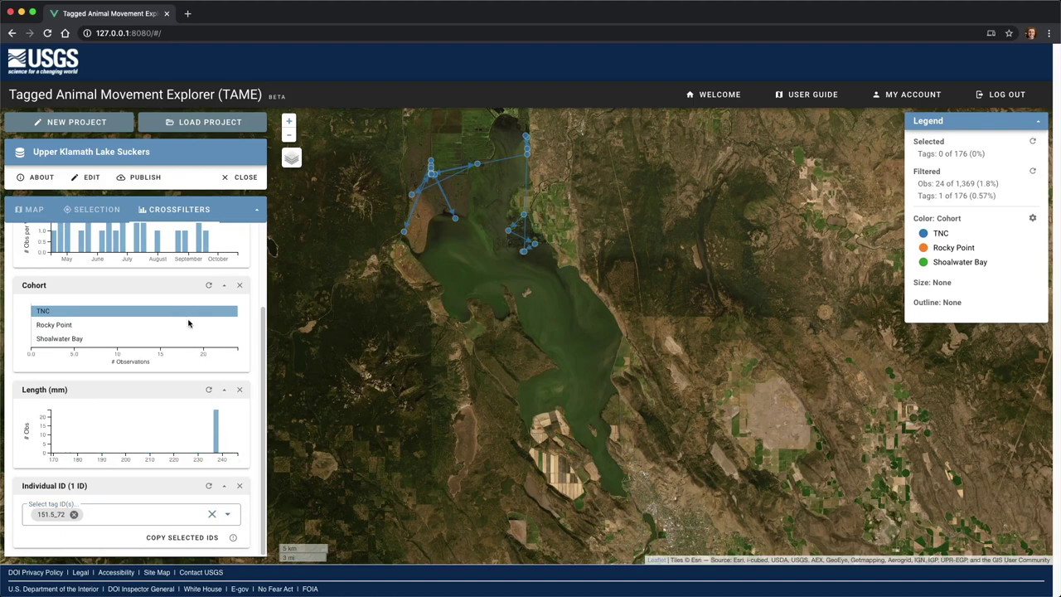
scroll(187, 315, up, 3)
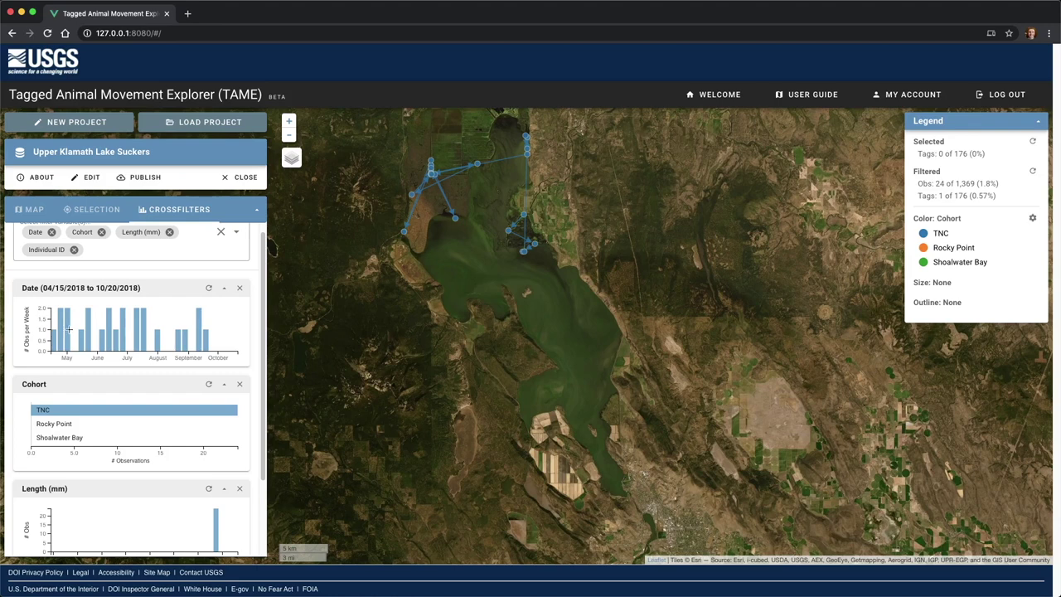
Step: Brush and clear a Date range on tag 151.5_72, and highlight the legend counts
mouse_move(91, 331)
mouse_down()
mouse_move(50, 333)
mouse_move(183, 341)
mouse_move(63, 338)
mouse_up()
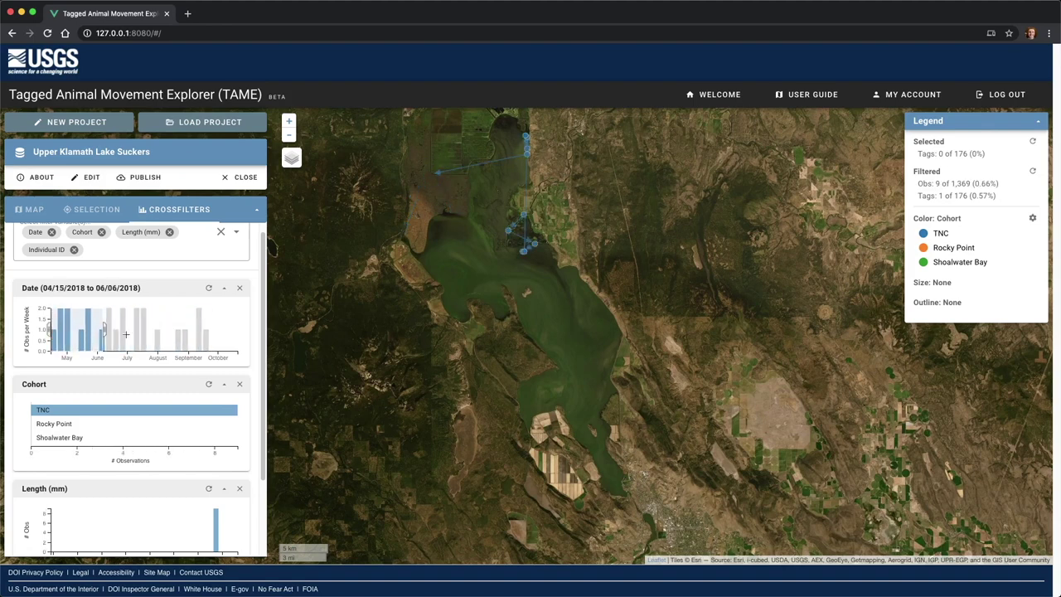
click(130, 334)
drag(1010, 200, 912, 189)
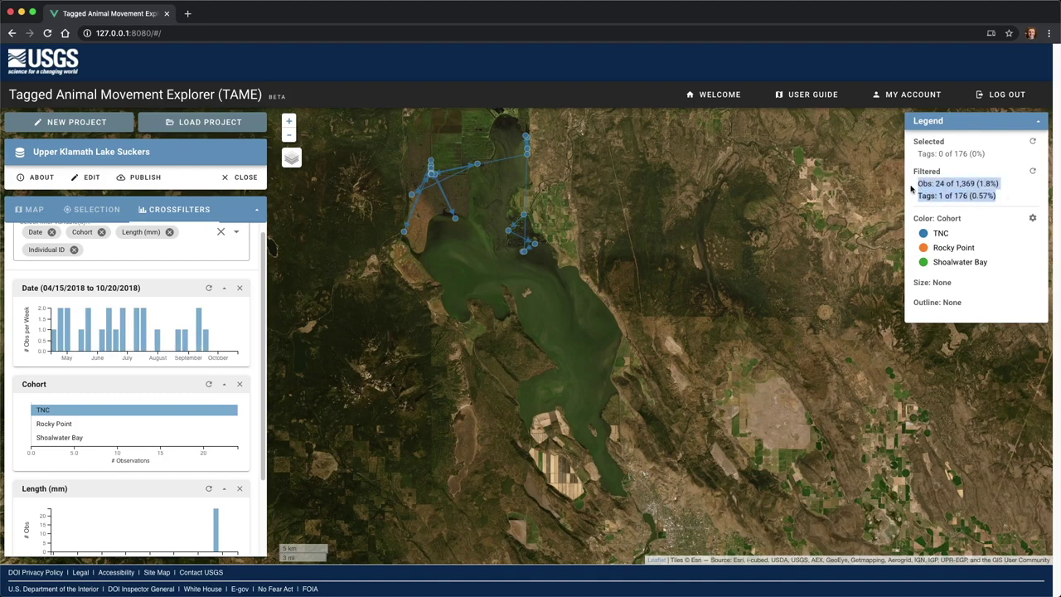
click(1026, 200)
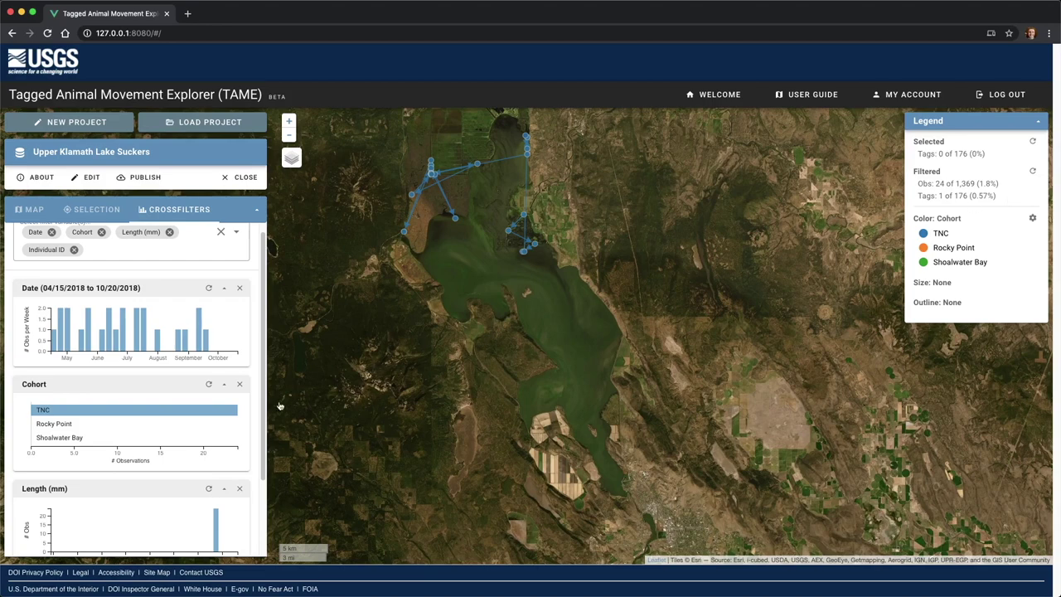
Step: Clear the 151.5_72 Individual ID filter so all 176 tags show
scroll(248, 412, down, 2)
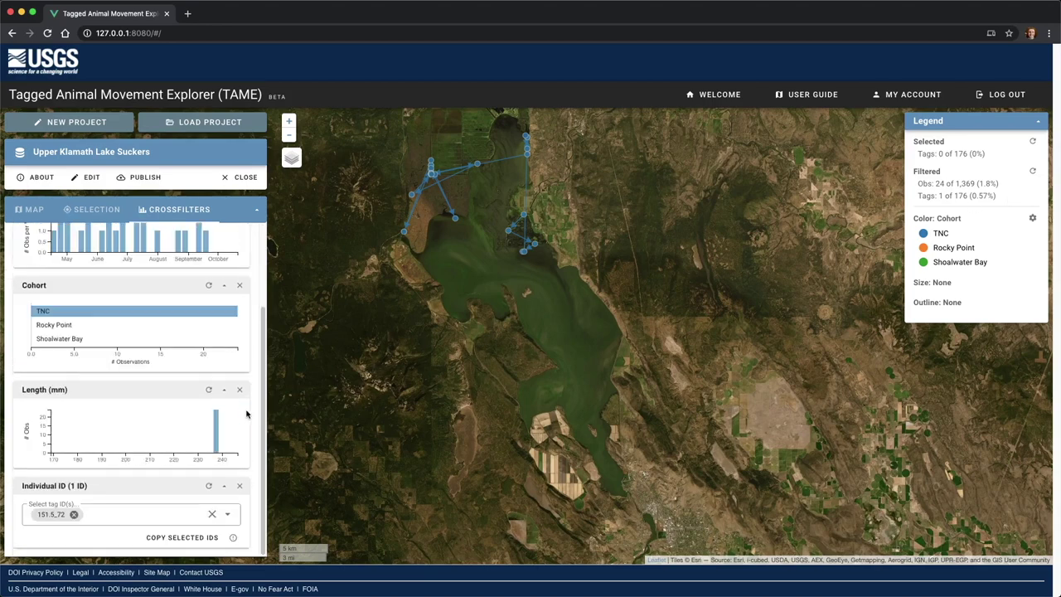
click(212, 515)
scroll(230, 478, up, 3)
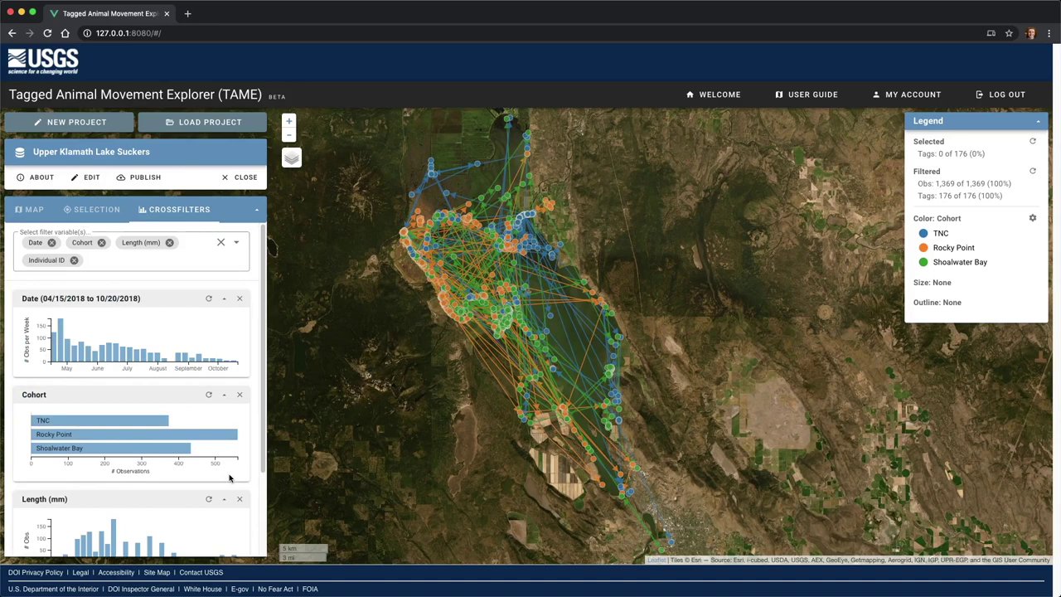
Step: Draw a selection rectangle over the lake's northern end
click(92, 209)
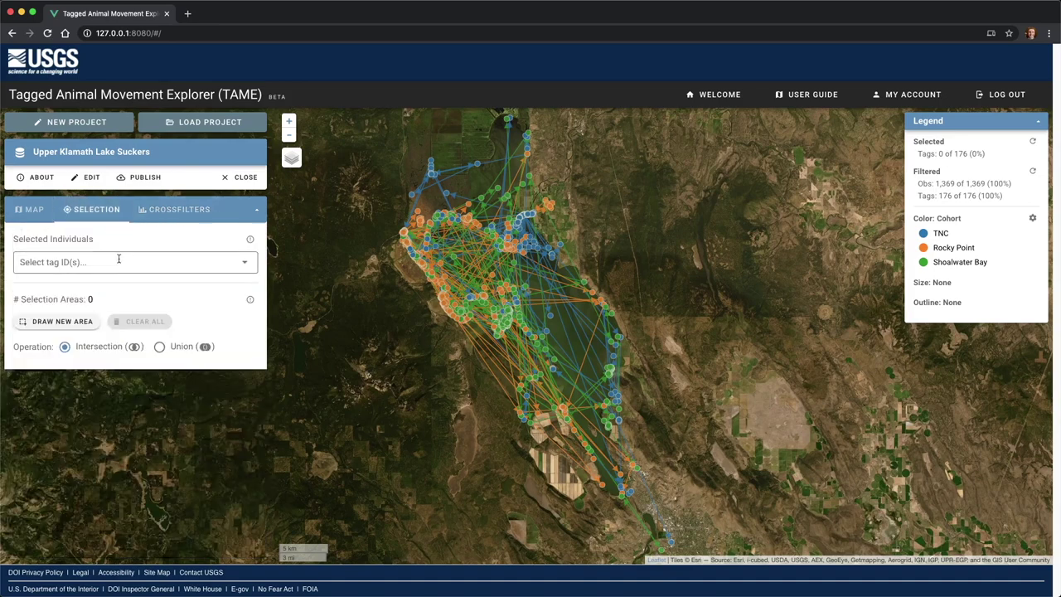
click(56, 321)
drag(538, 111, 465, 213)
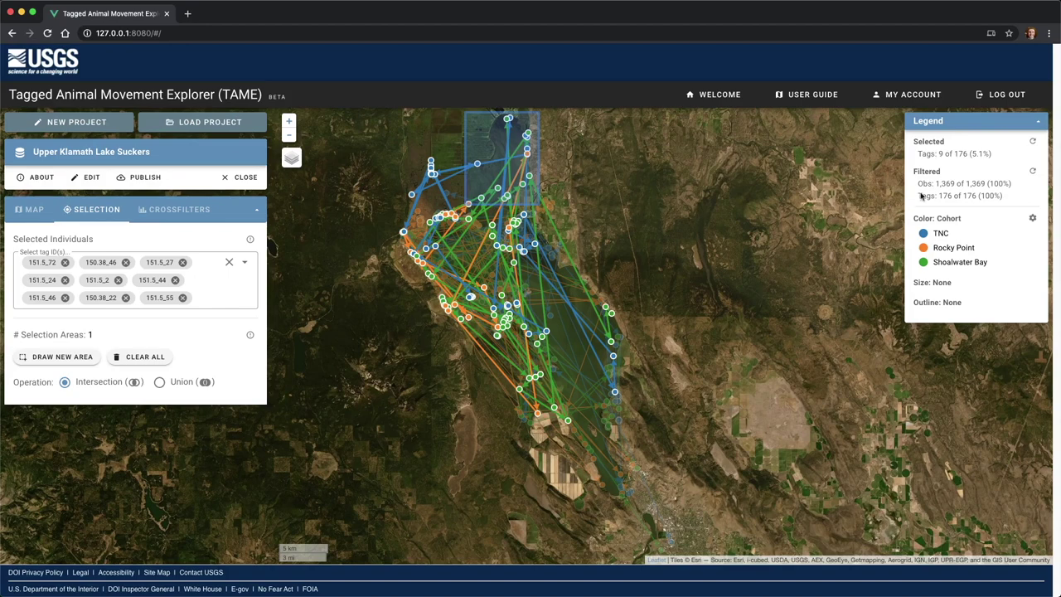
Step: Highlight the legend's 9 selected tags and the filtered counts
drag(1001, 157, 915, 159)
drag(1007, 199, 915, 185)
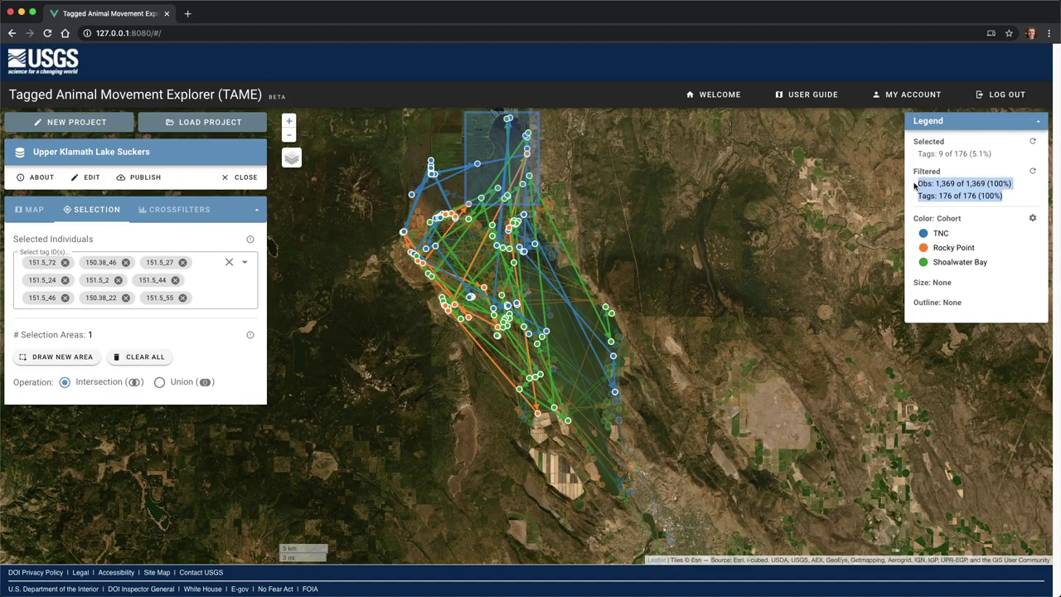
click(916, 187)
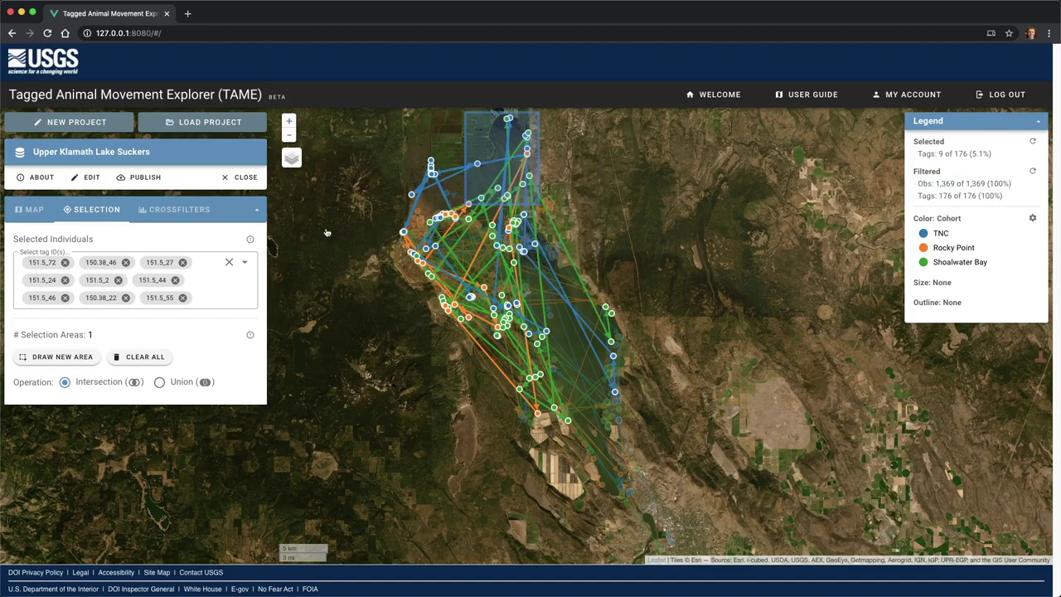
click(183, 212)
scroll(241, 417, down, 3)
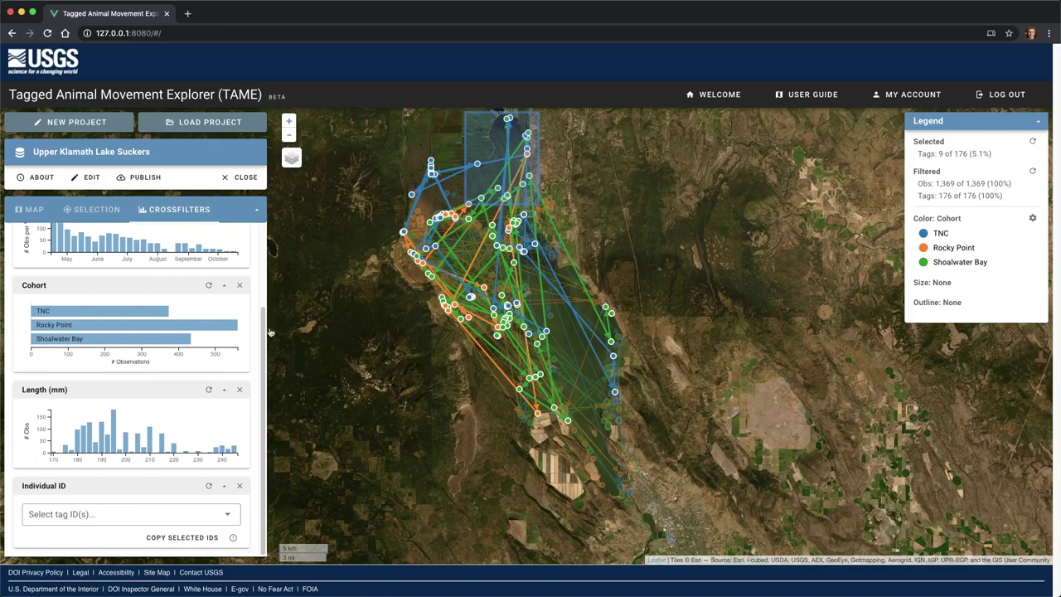
Step: Copy the nine selected IDs into the Individual ID filter (135 observations), then clear the selection
click(199, 539)
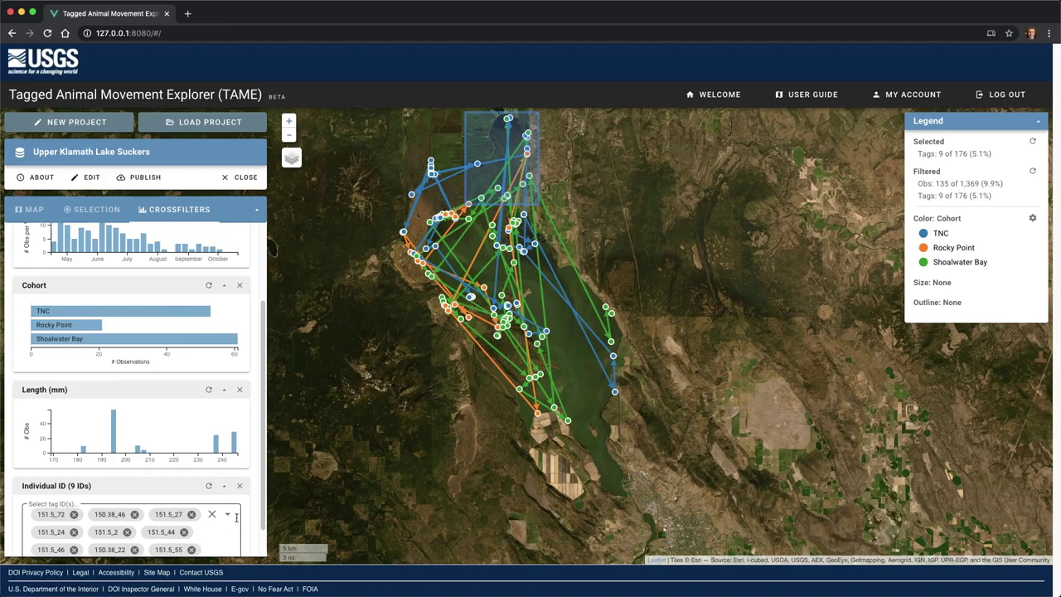
scroll(199, 497, up, 2)
drag(993, 197, 914, 201)
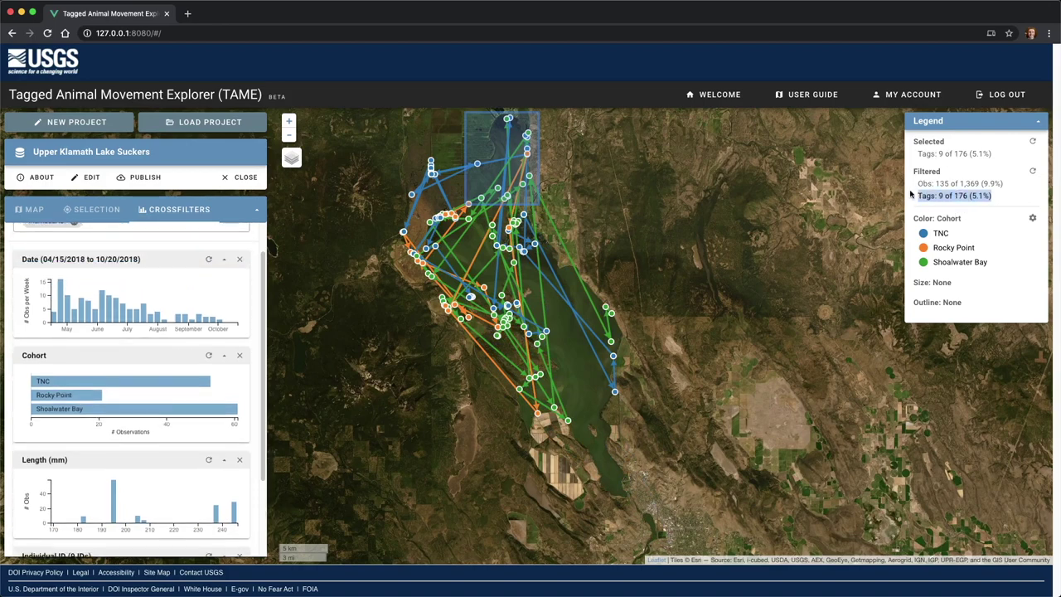
drag(994, 154, 917, 155)
click(918, 154)
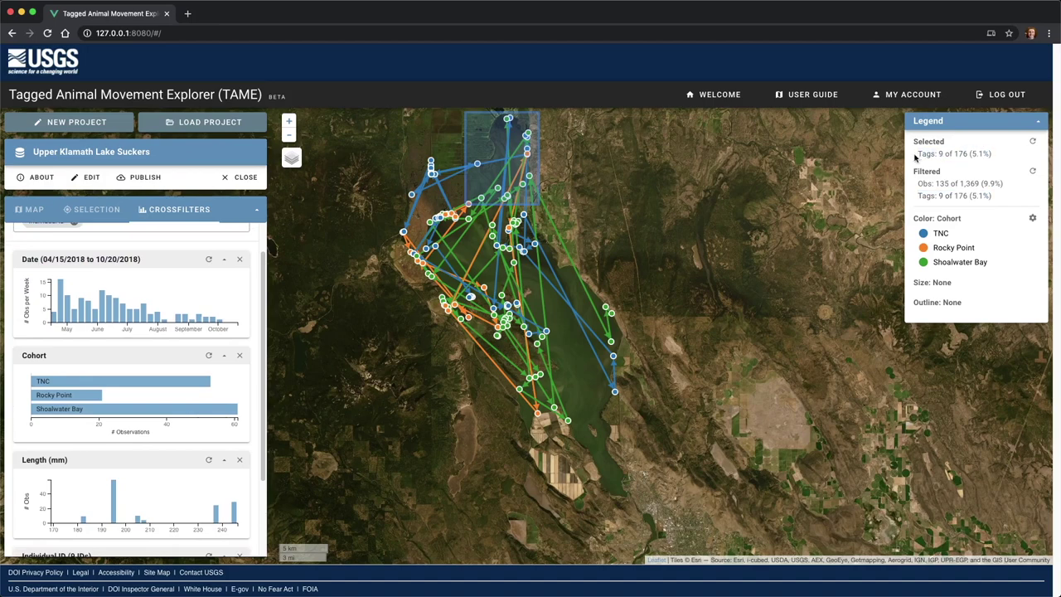
click(1033, 144)
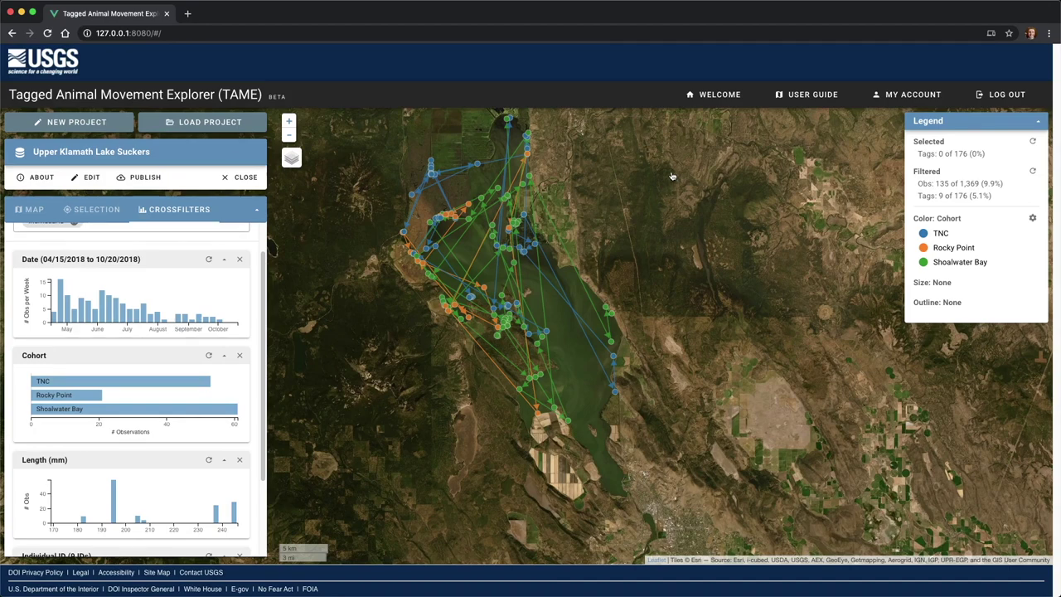
Step: Clear All Filters and scroll the Crossfilters panel back to the top
click(1031, 170)
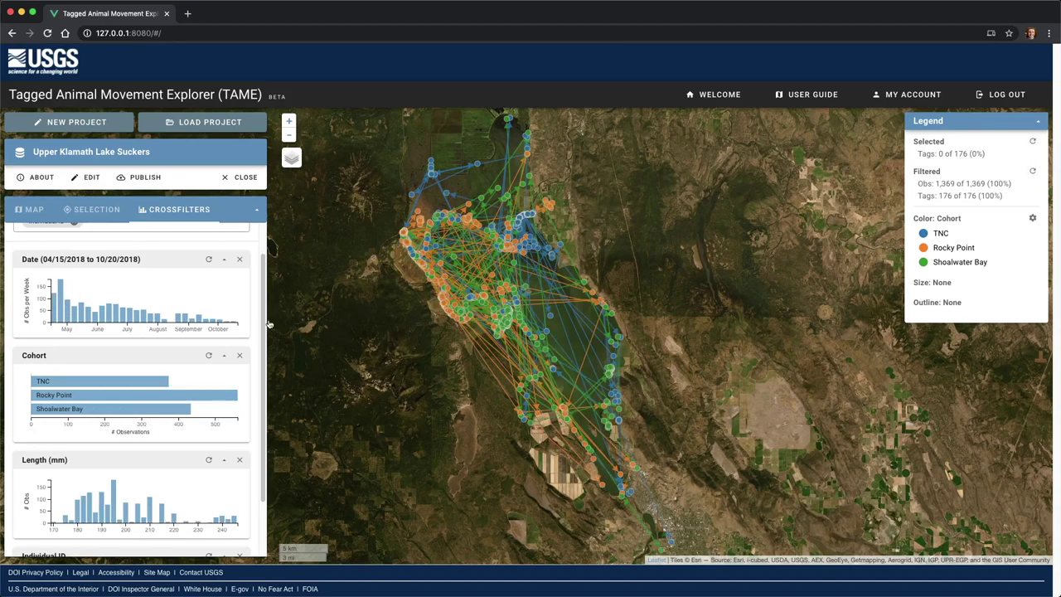
scroll(265, 317, up, 1)
scroll(266, 318, up, 1)
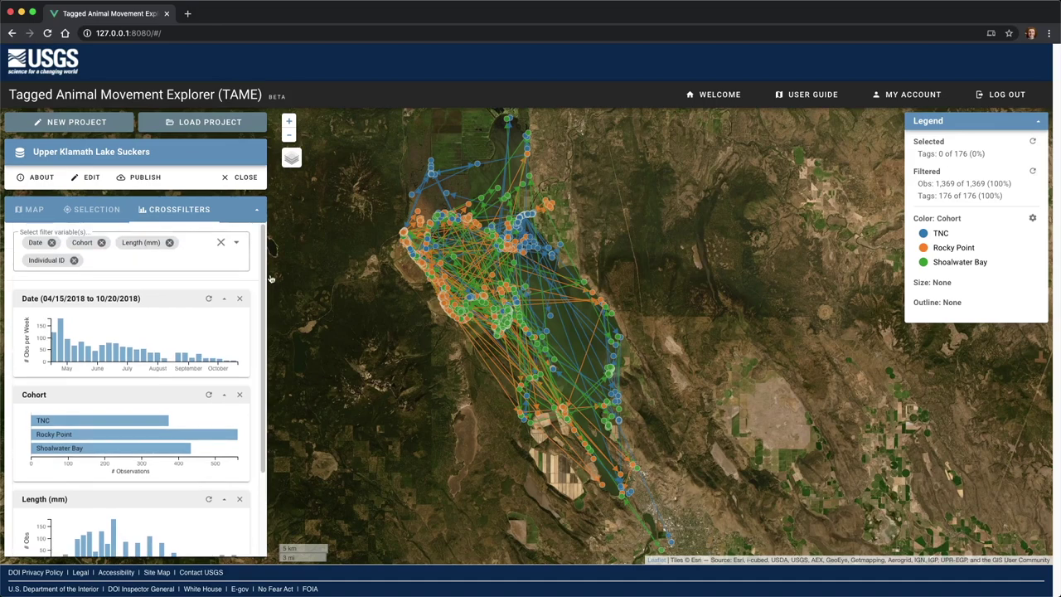